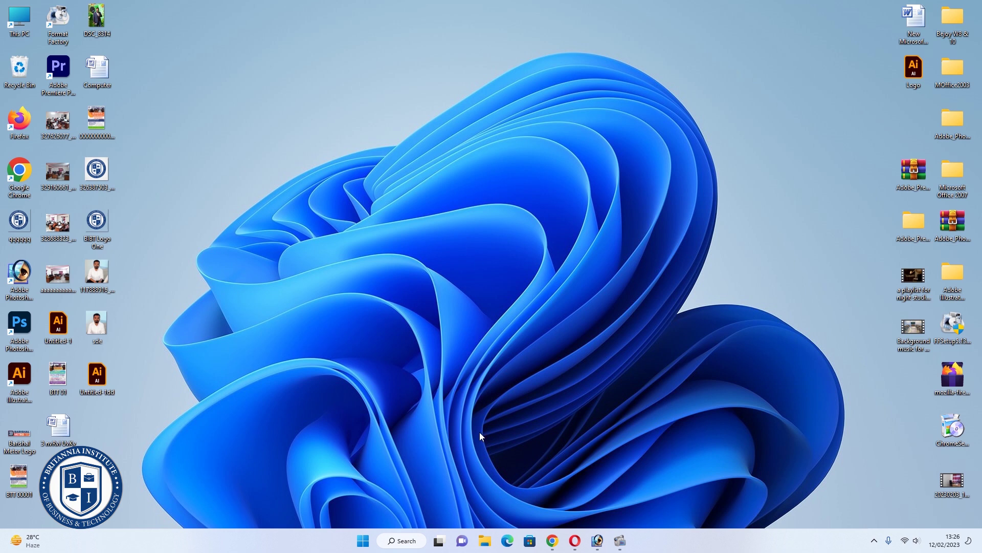
# Step: Launch Adobe Illustrator 2020 and create a new A4 document
pyautogui.click(364, 541)
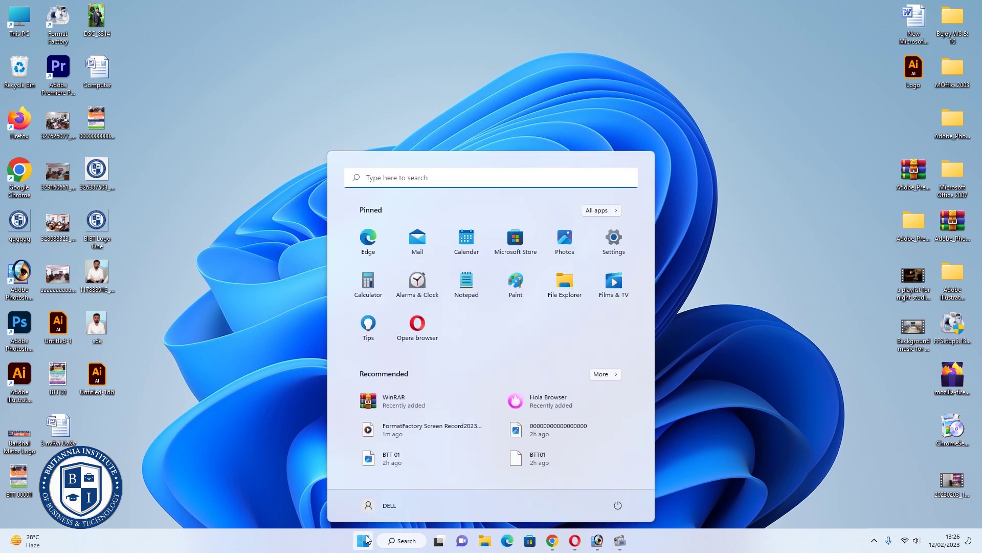
pyautogui.click(599, 210)
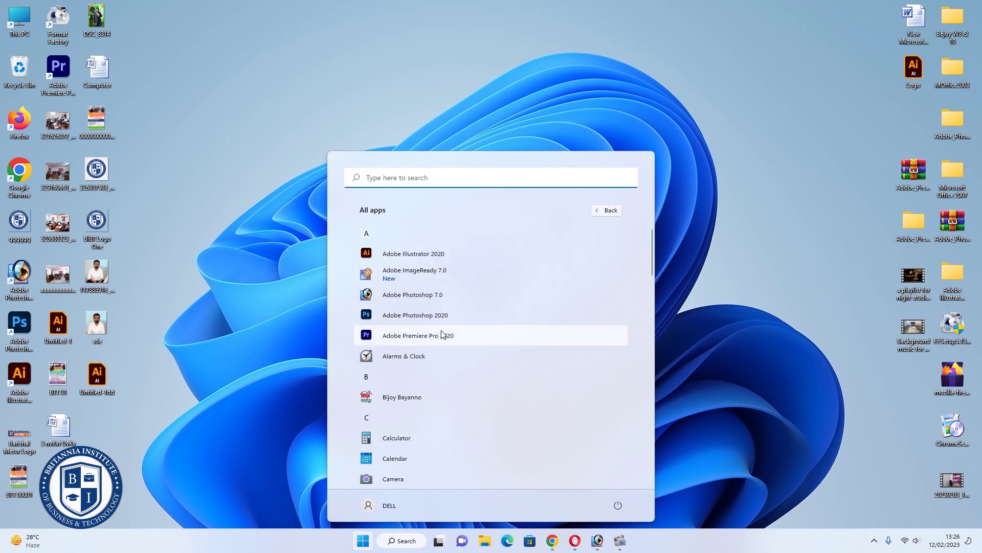
pyautogui.click(439, 256)
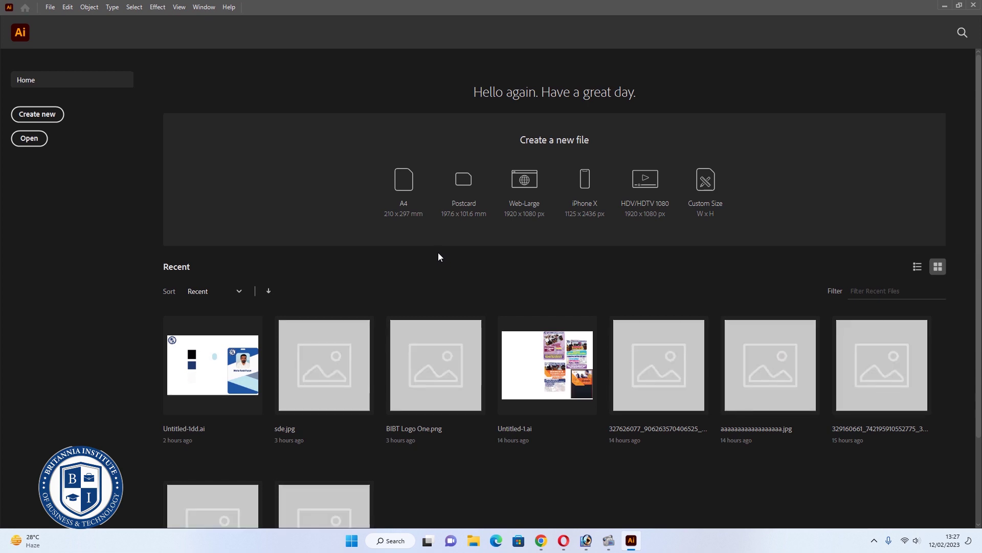
pyautogui.click(409, 181)
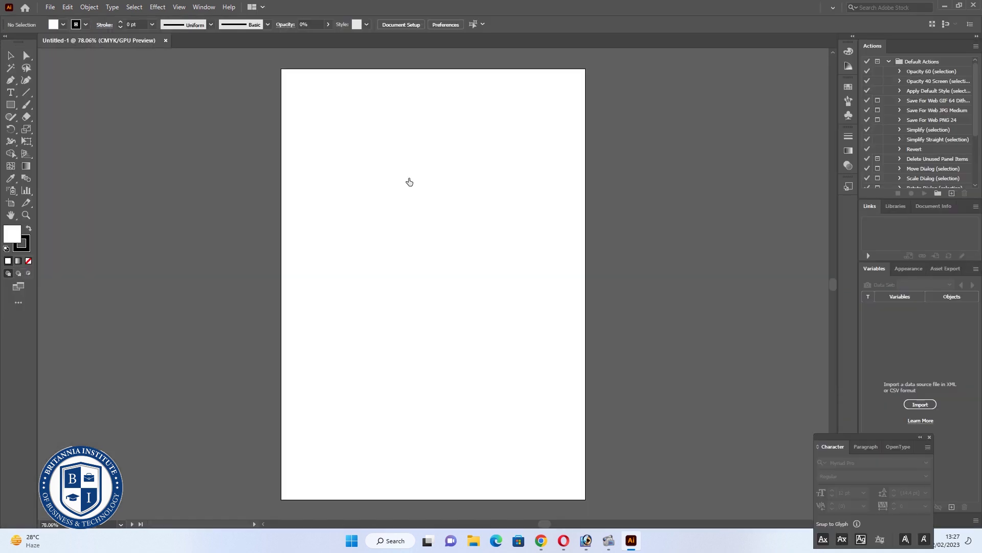
# Step: Float the document window in the workspace and draw a square about 34 mm wide on the upper part of the artboard
pyautogui.moveTo(100, 40); pyautogui.dragTo(698, 191)
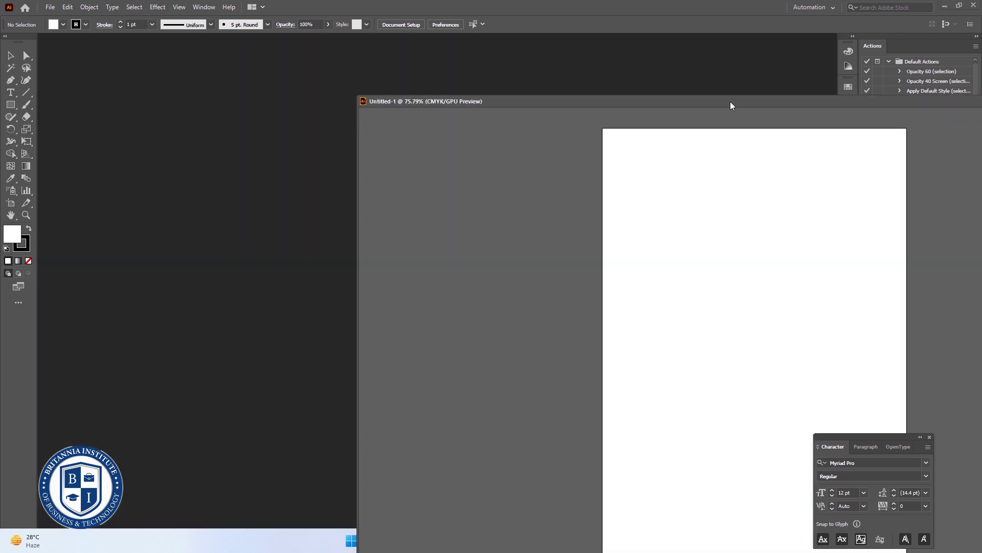
pyautogui.moveTo(731, 106); pyautogui.dragTo(497, 109)
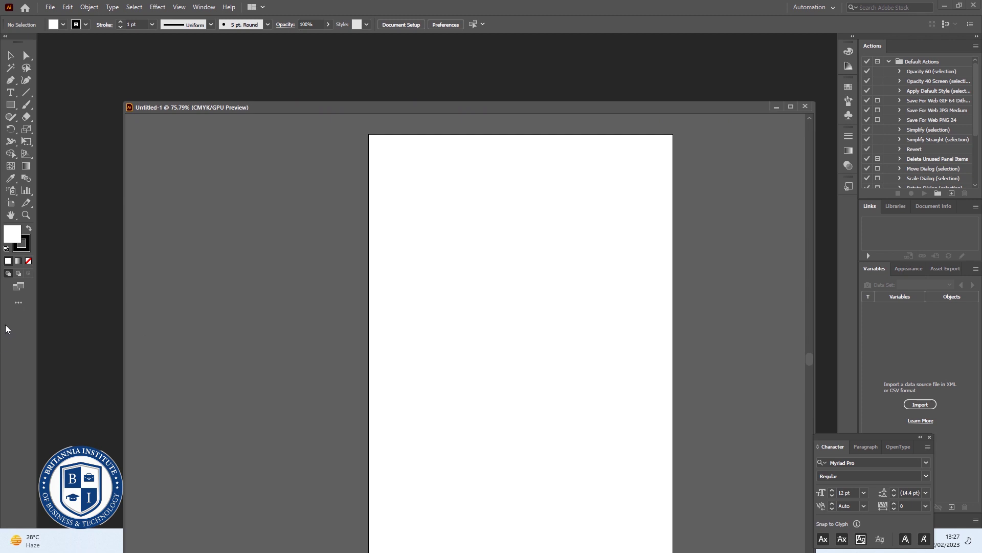
pyautogui.click(12, 107)
pyautogui.moveTo(468, 237); pyautogui.dragTo(517, 287)
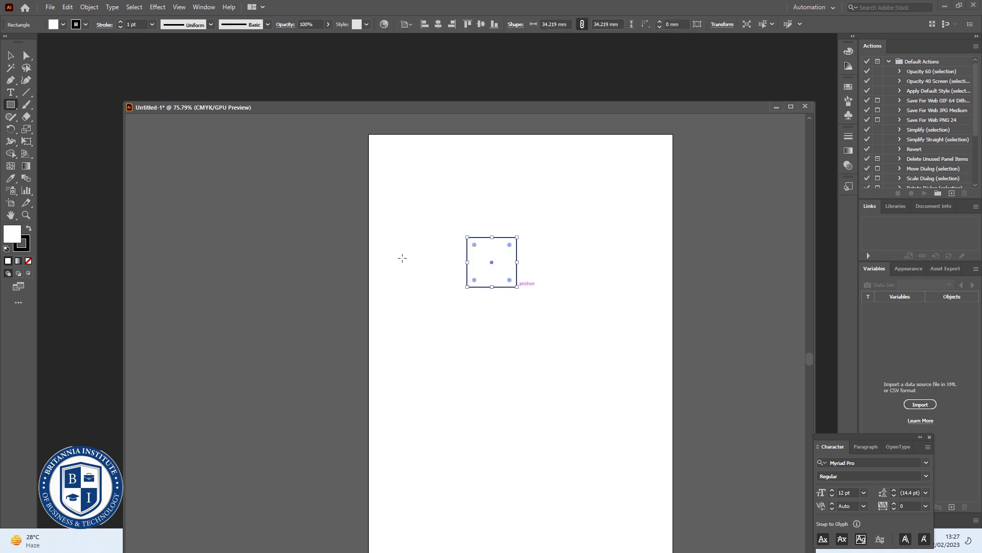
# Step: Fill the square with the dark green colour 169B04
pyautogui.doubleClick(16, 240)
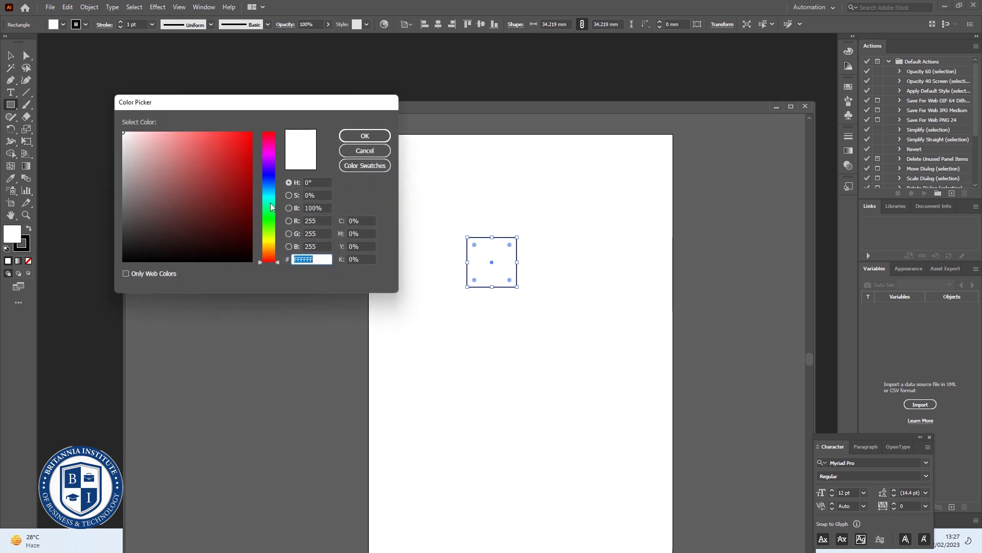
pyautogui.click(271, 221)
pyautogui.click(246, 147)
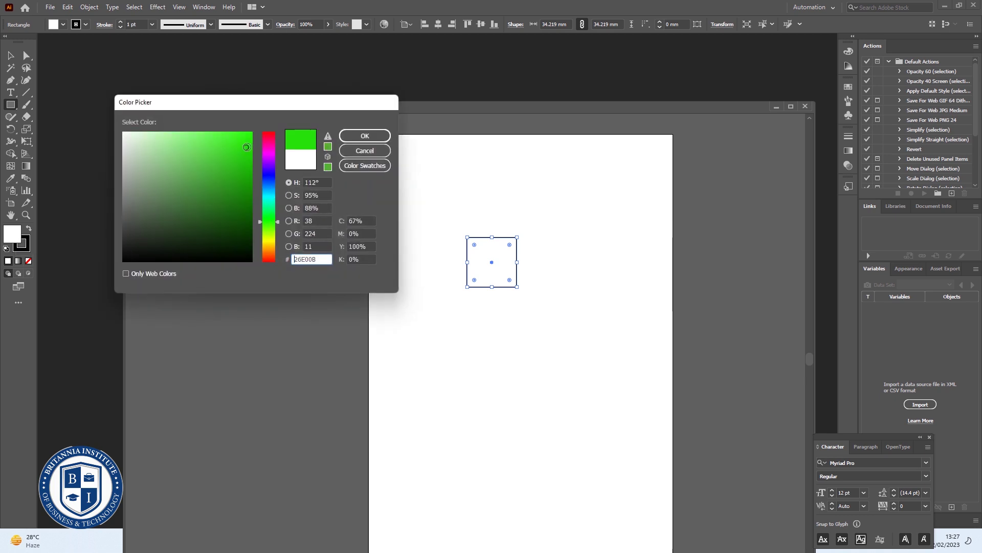
pyautogui.click(250, 182)
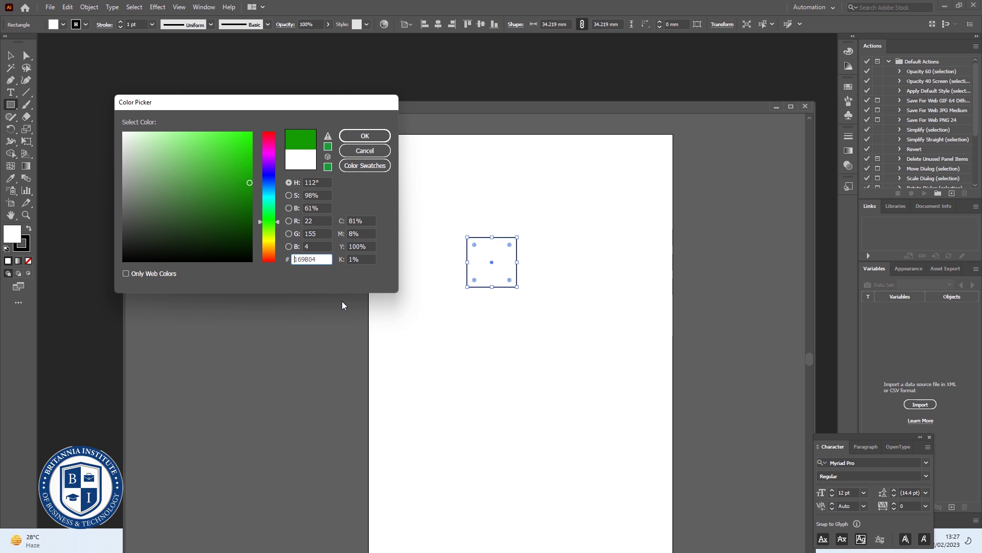
pyautogui.click(363, 135)
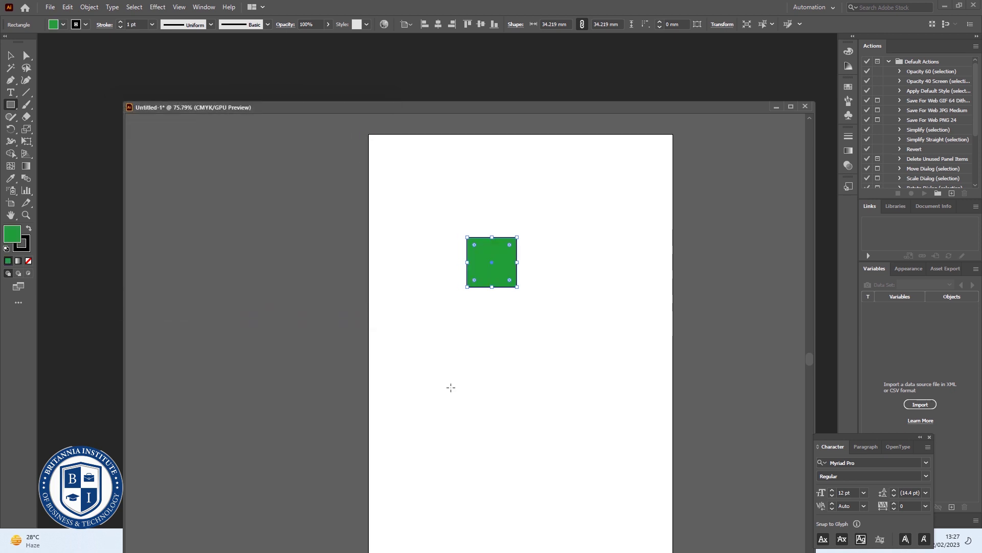
# Step: Remove the black stroke from the green square by setting it to None
pyautogui.press('v')
pyautogui.hotkey('ctrl', 'shift', 'a')
pyautogui.hotkey('ctrl', '=')
pyautogui.hotkey('ctrl', '=')
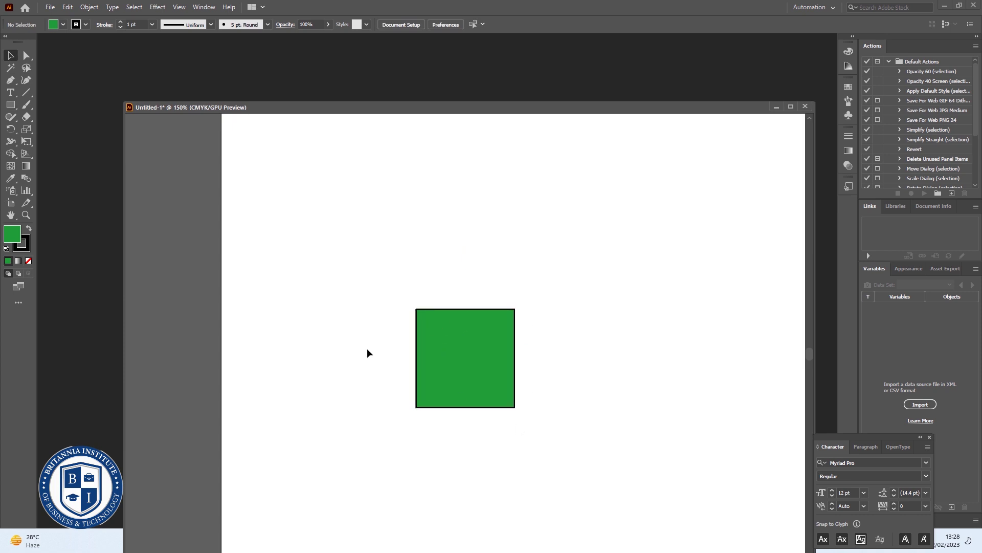
pyautogui.click(450, 312)
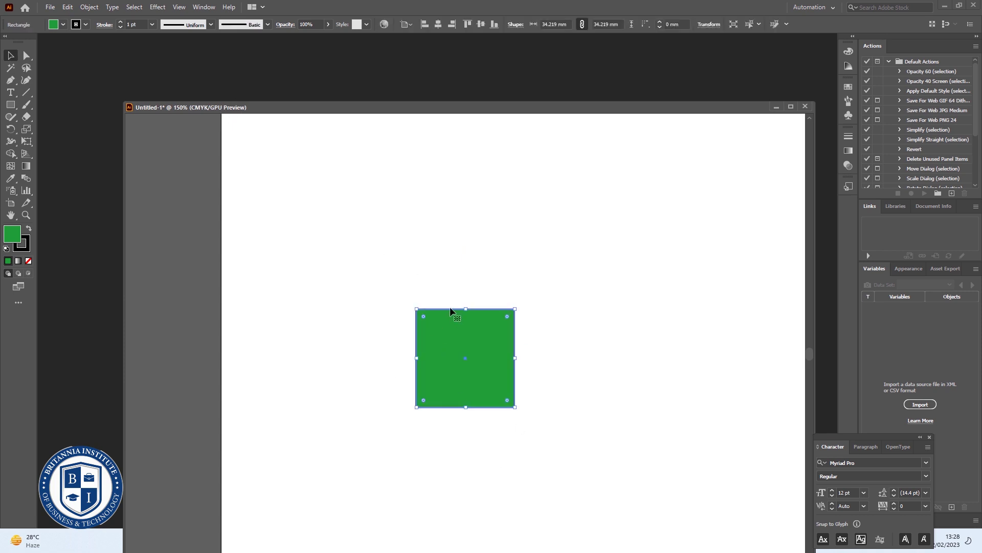
pyautogui.click(86, 24)
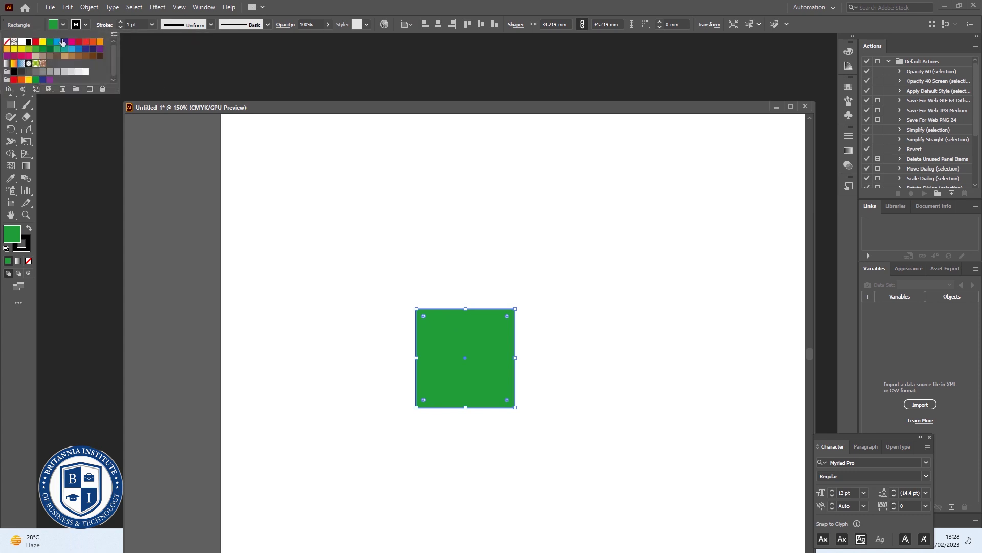
pyautogui.click(7, 41)
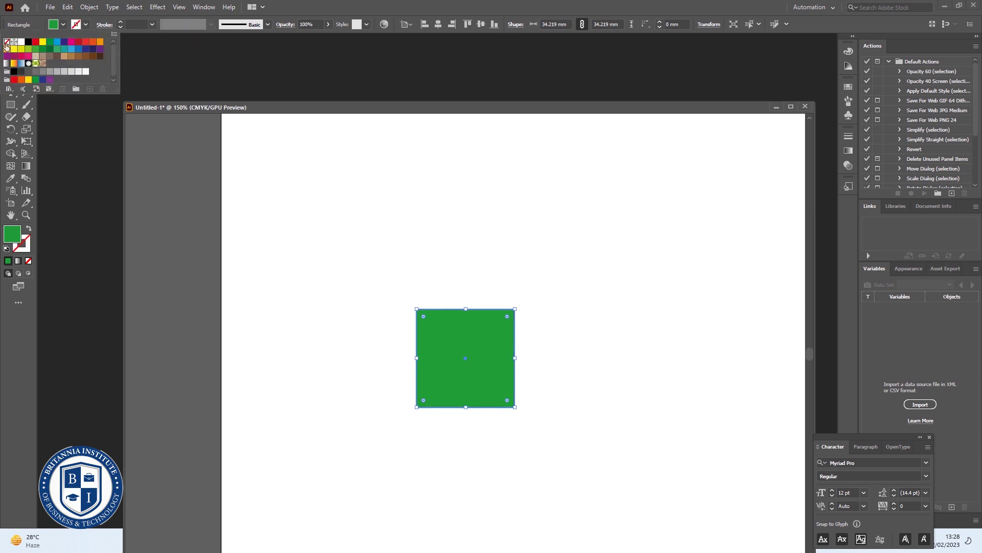
pyautogui.click(467, 254)
pyautogui.click(486, 348)
pyautogui.moveTo(507, 315)
pyautogui.mouseDown()
pyautogui.moveTo(499, 321)
pyautogui.moveTo(507, 314)
pyautogui.mouseUp()
pyautogui.click(548, 298)
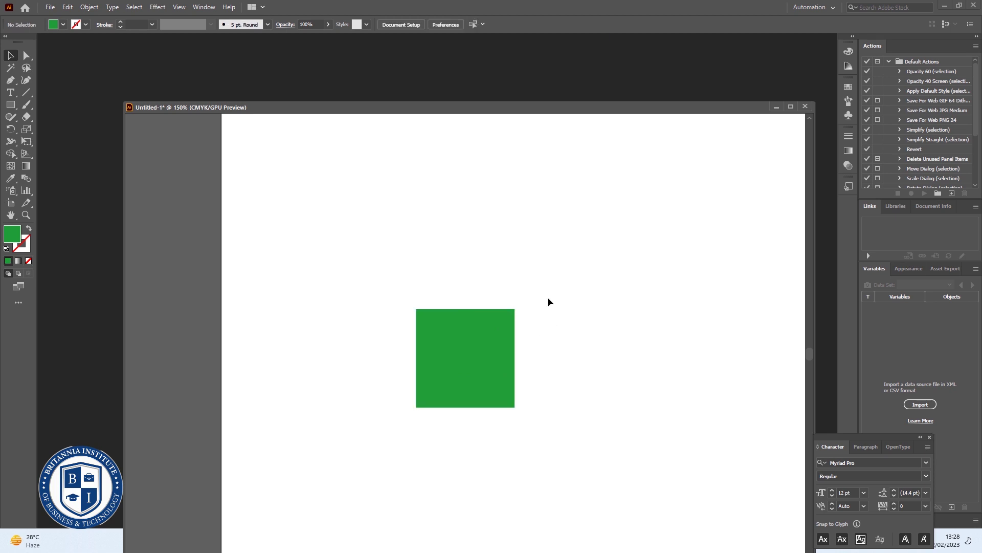
# Step: Fully round the square's upper-right and lower-left corners with the Direct Selection tool to form a leaf
pyautogui.click(27, 55)
pyautogui.click(478, 350)
pyautogui.moveTo(507, 316); pyautogui.dragTo(563, 307)
pyautogui.click(423, 443)
pyautogui.click(428, 405)
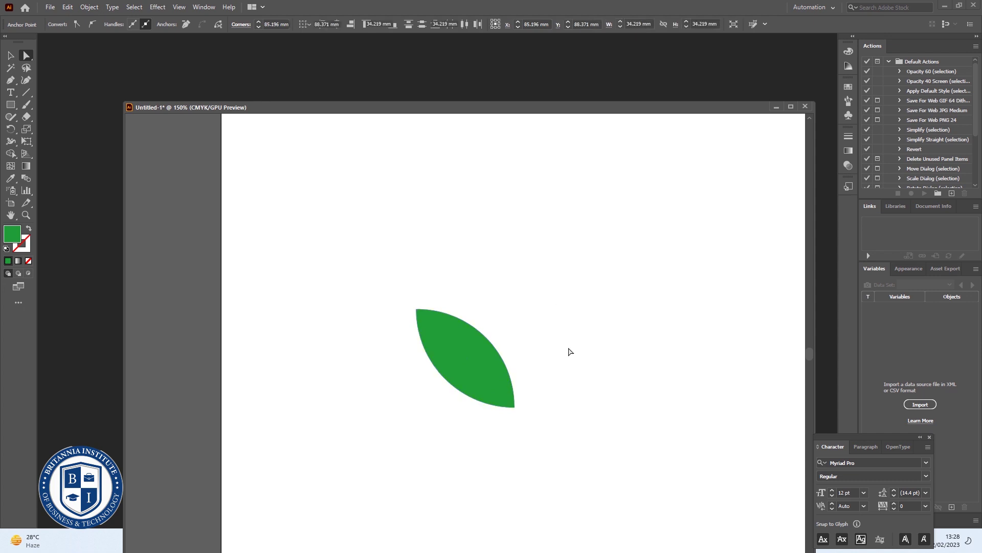
# Step: Move the leaf higher on the artboard, leaving free space below it
pyautogui.click(561, 379)
pyautogui.moveTo(487, 389); pyautogui.dragTo(483, 311)
pyautogui.click(585, 435)
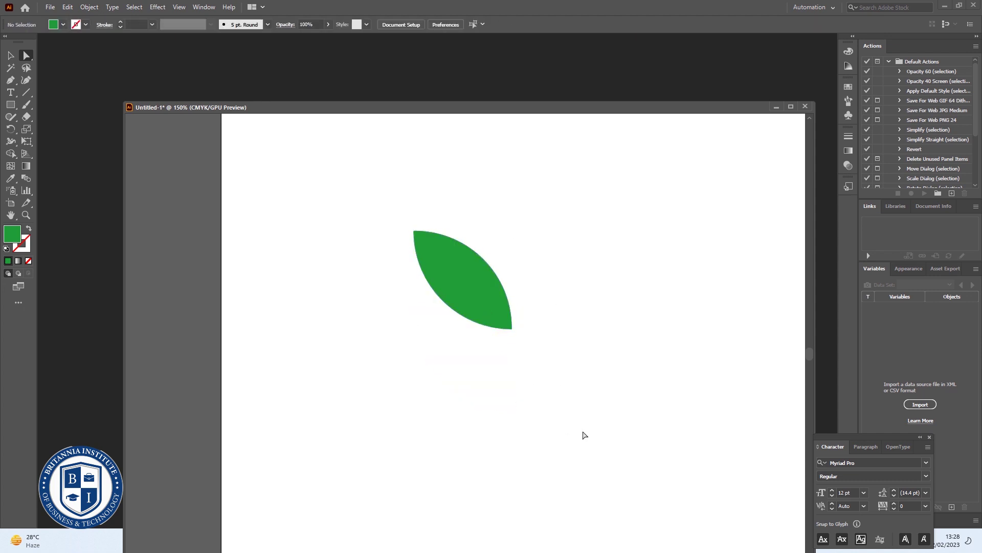
pyautogui.click(504, 315)
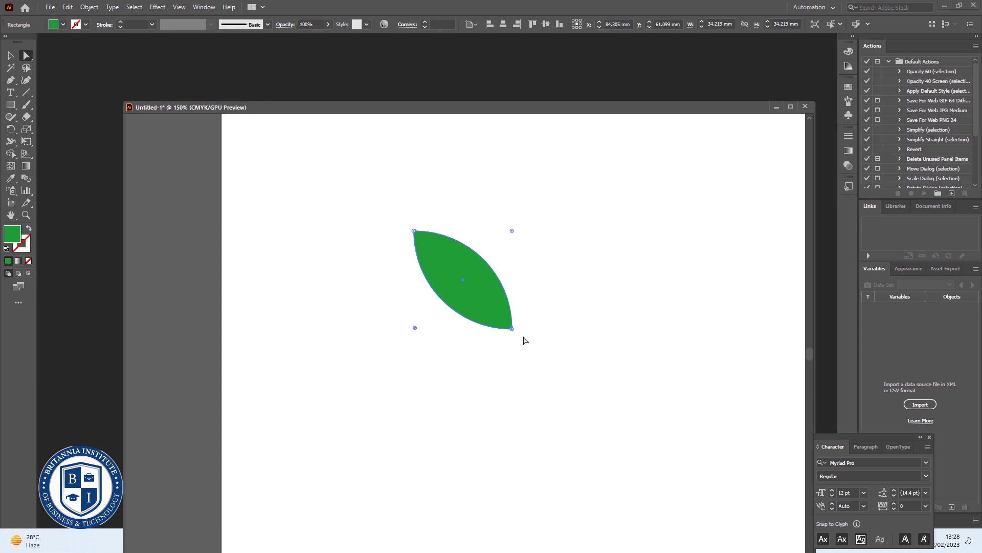
pyautogui.press('v')
pyautogui.moveTo(426, 249); pyautogui.dragTo(418, 207)
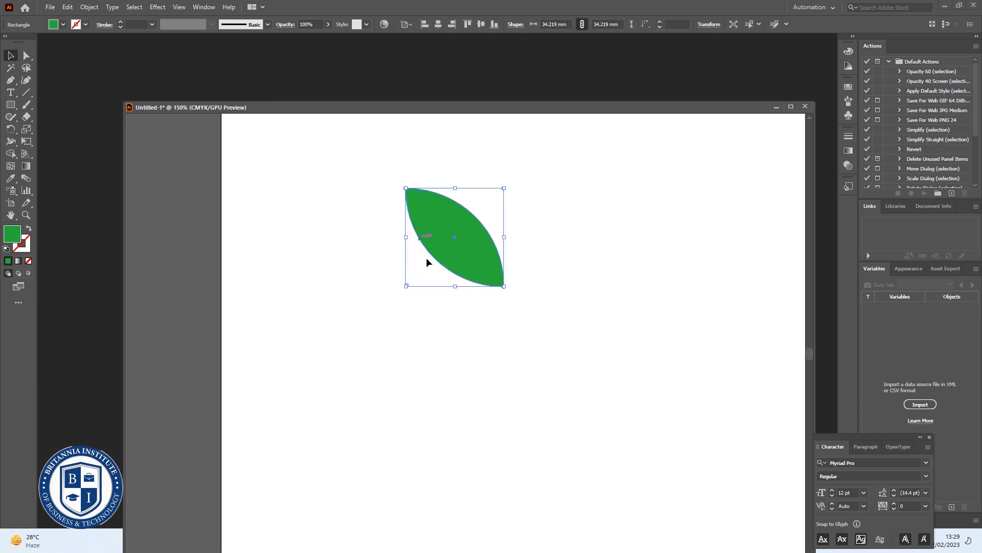
pyautogui.click(443, 330)
pyautogui.click(473, 251)
# Step: Apply a linear gradient fill from white to green to the leaf
pyautogui.click(20, 262)
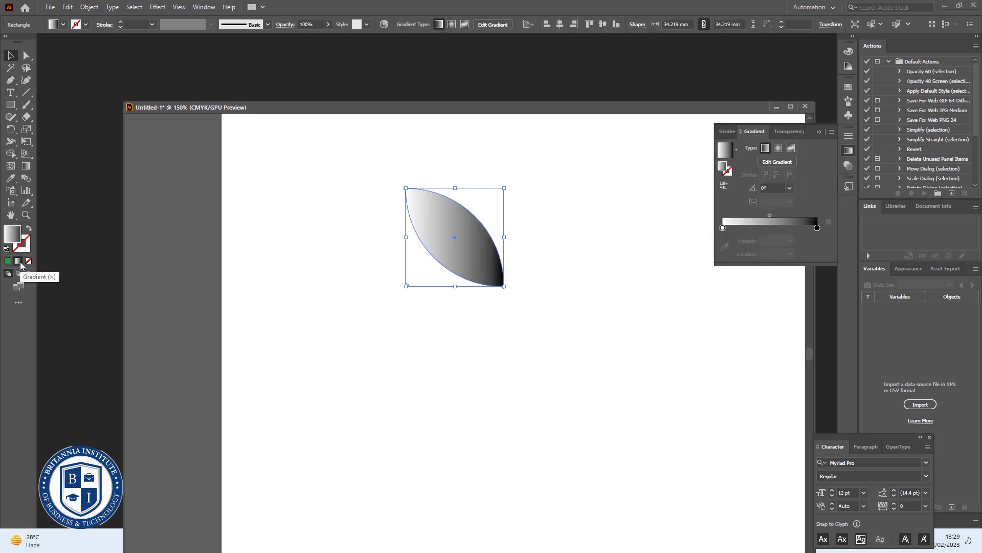
pyautogui.doubleClick(817, 228)
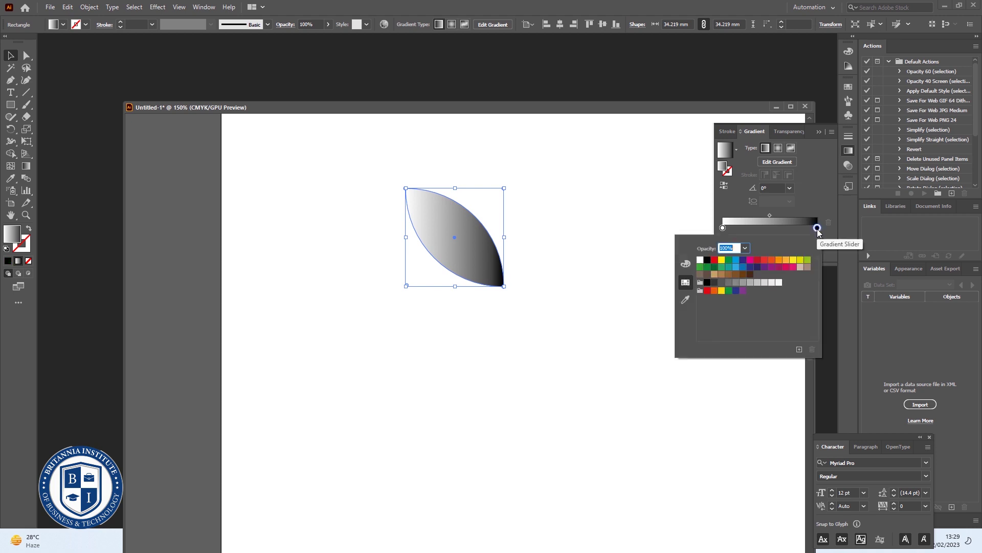
pyautogui.click(729, 261)
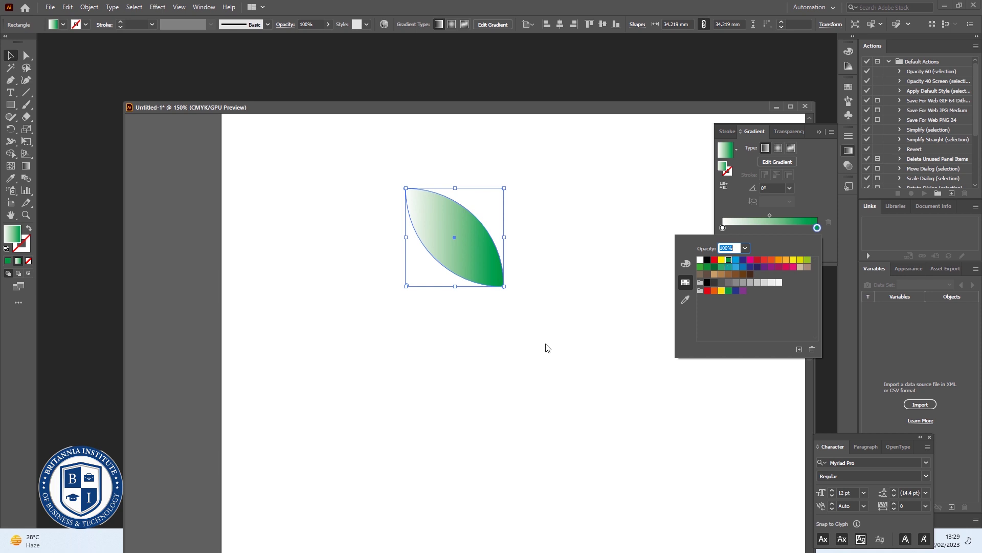
pyautogui.click(565, 329)
pyautogui.click(565, 324)
pyautogui.click(498, 280)
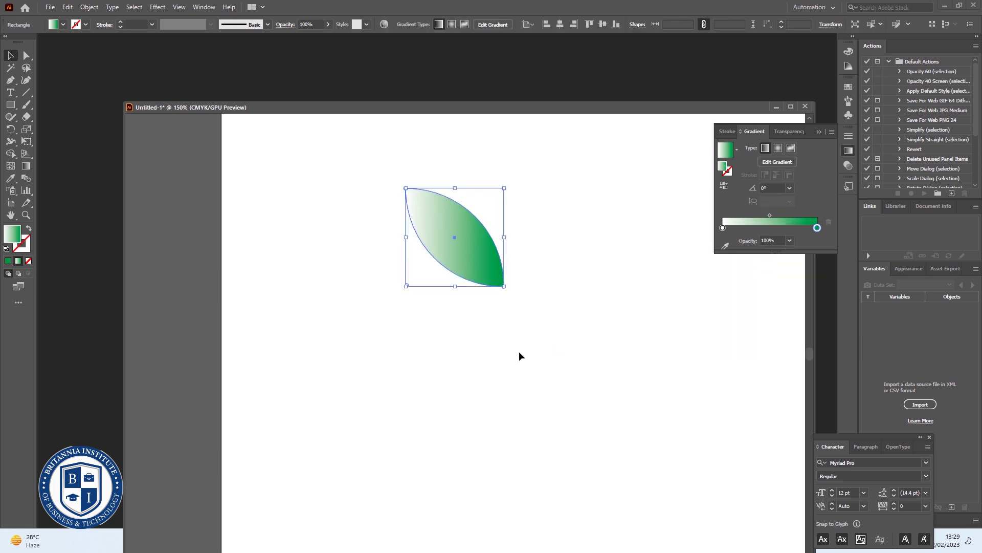
pyautogui.click(527, 359)
pyautogui.click(492, 281)
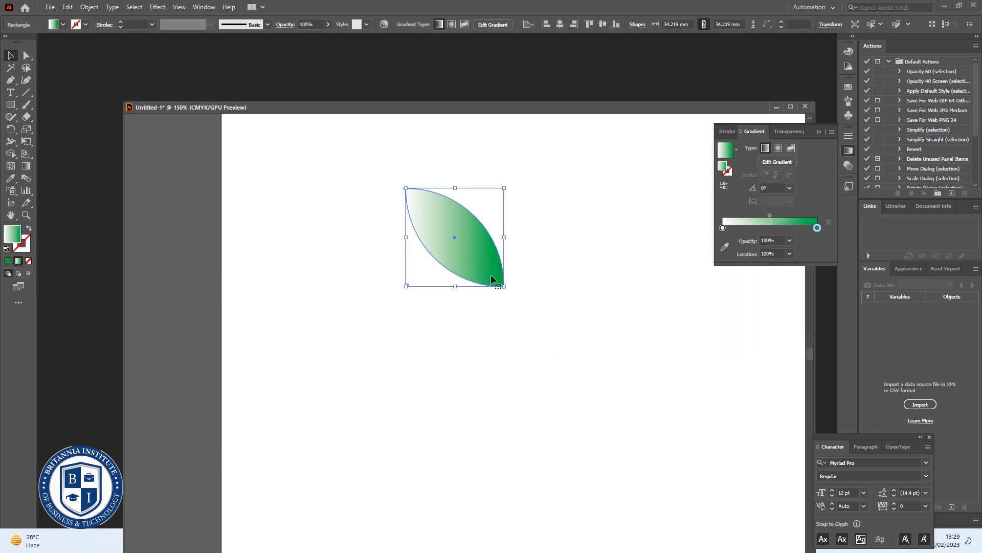
# Step: Duplicate the leaf diagonally below and to the right of the original and rotate the copy 180° so the green tips face each other
pyautogui.moveTo(479, 245); pyautogui.dragTo(594, 377)
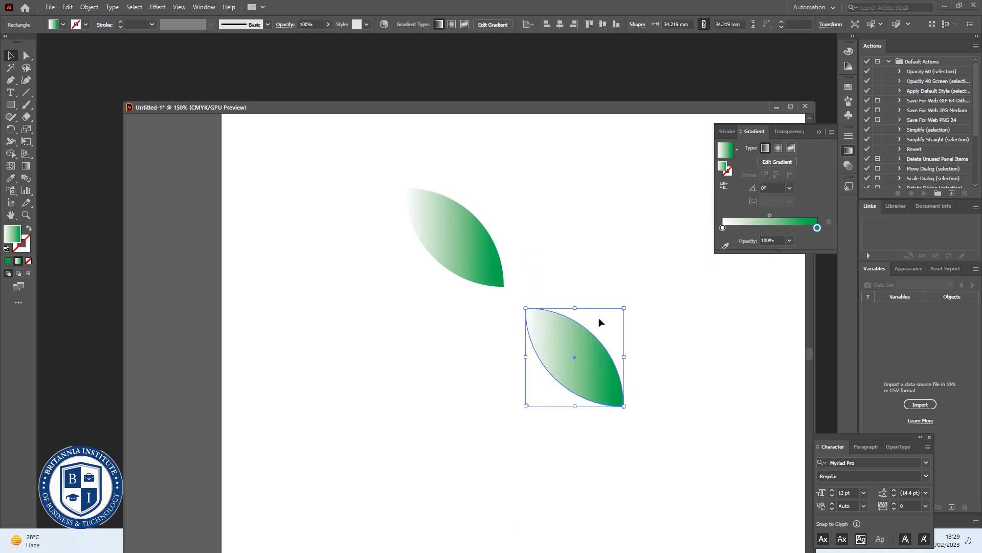
pyautogui.moveTo(629, 306); pyautogui.dragTo(523, 404)
pyautogui.click(622, 428)
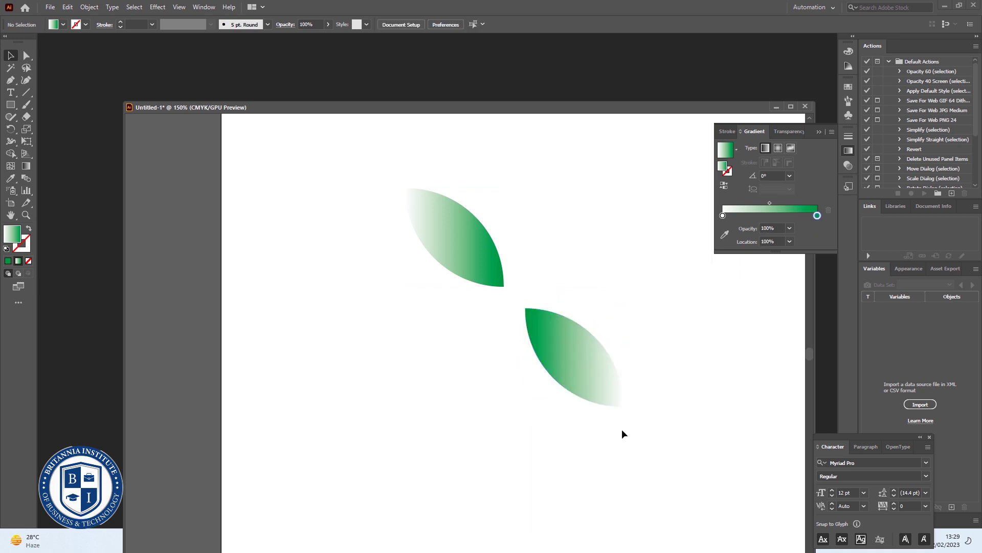
# Step: Draw a circle about 15 mm in diameter below the first leaf with the Ellipse tool
pyautogui.rightClick(12, 104)
pyautogui.click(47, 127)
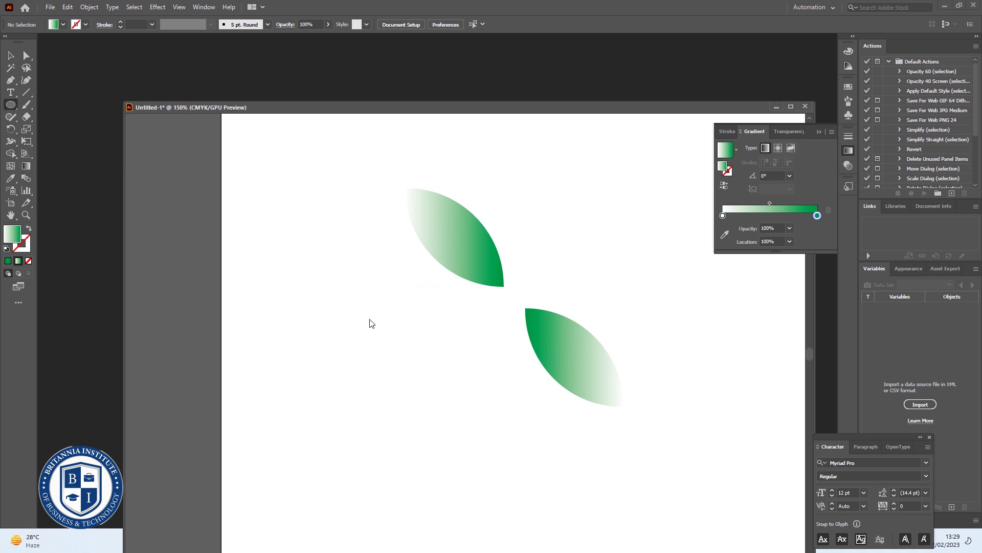
pyautogui.moveTo(428, 320); pyautogui.dragTo(473, 364)
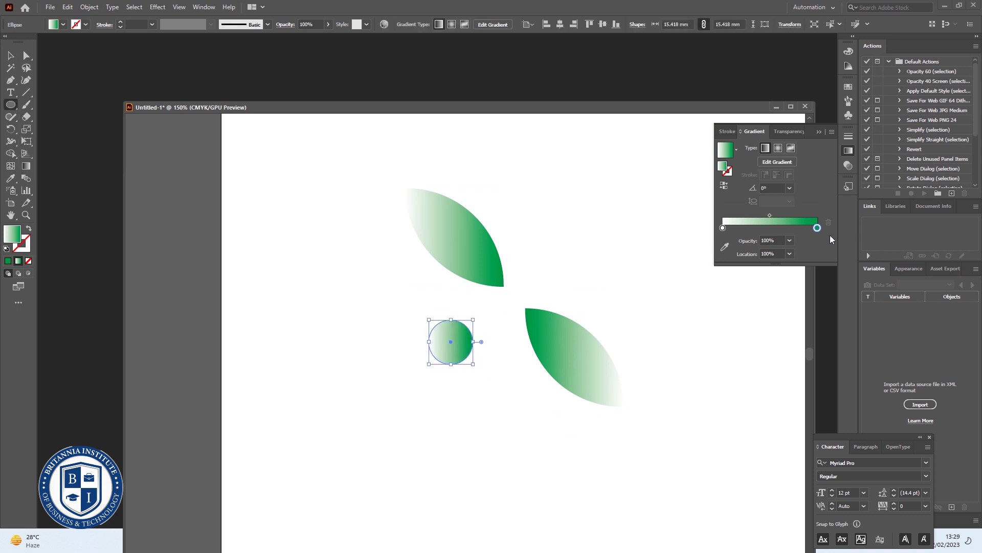
# Step: Change the end colour of the circle's gradient to red
pyautogui.doubleClick(817, 229)
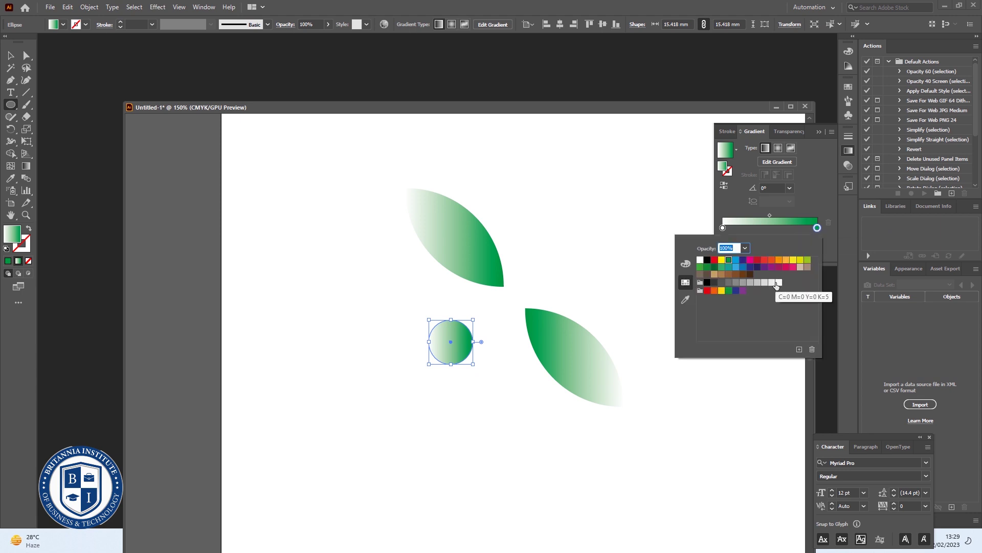
pyautogui.click(721, 260)
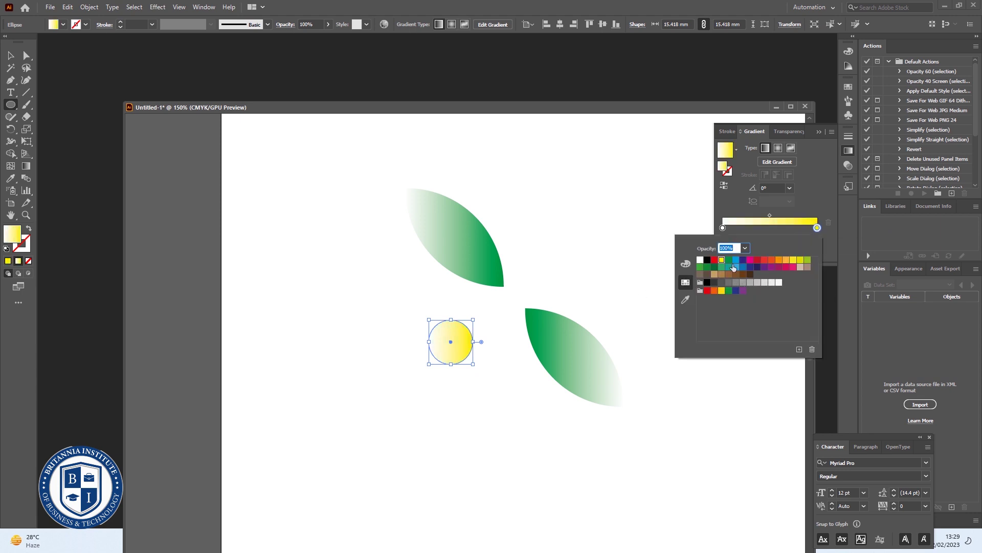
pyautogui.click(714, 260)
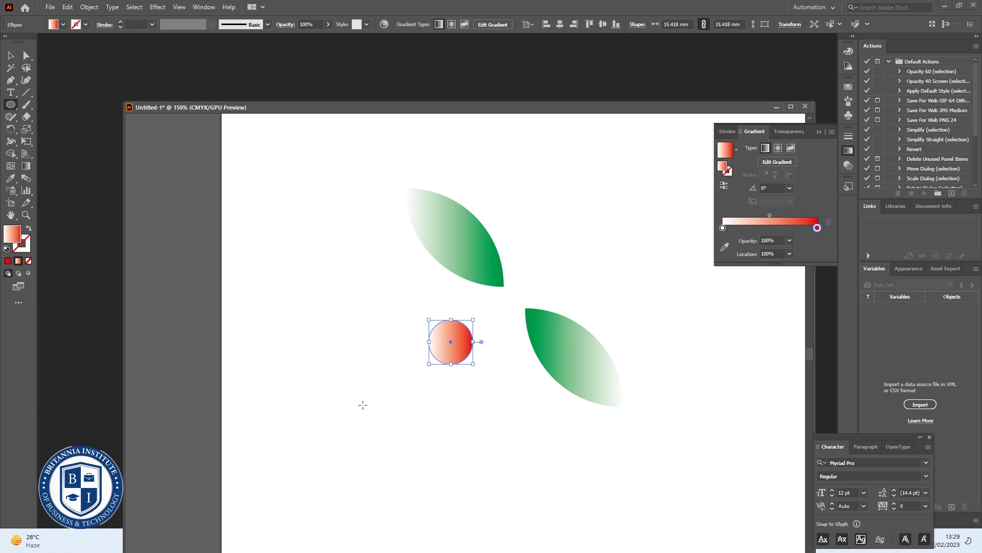
pyautogui.click(413, 427)
pyautogui.click(516, 286)
pyautogui.click(465, 374)
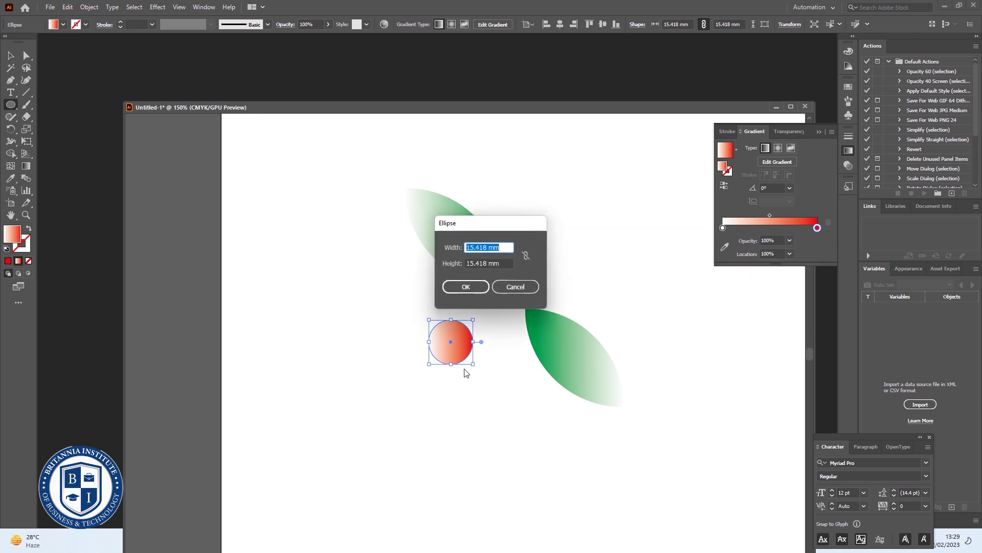
pyautogui.click(515, 286)
# Step: Move the red gradient circle between the green tips of the two leaves
pyautogui.click(10, 55)
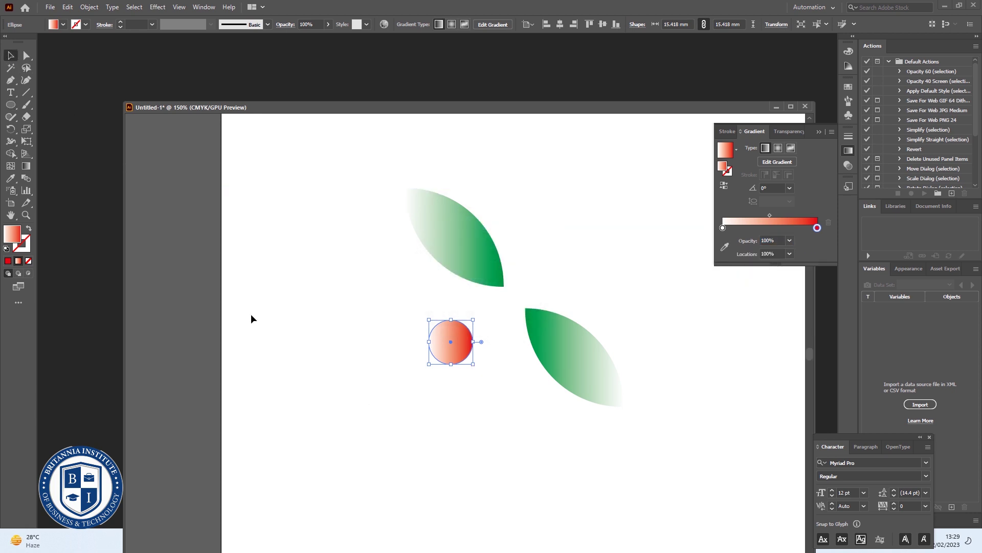
pyautogui.click(399, 445)
pyautogui.moveTo(459, 349); pyautogui.dragTo(520, 309)
pyautogui.click(501, 393)
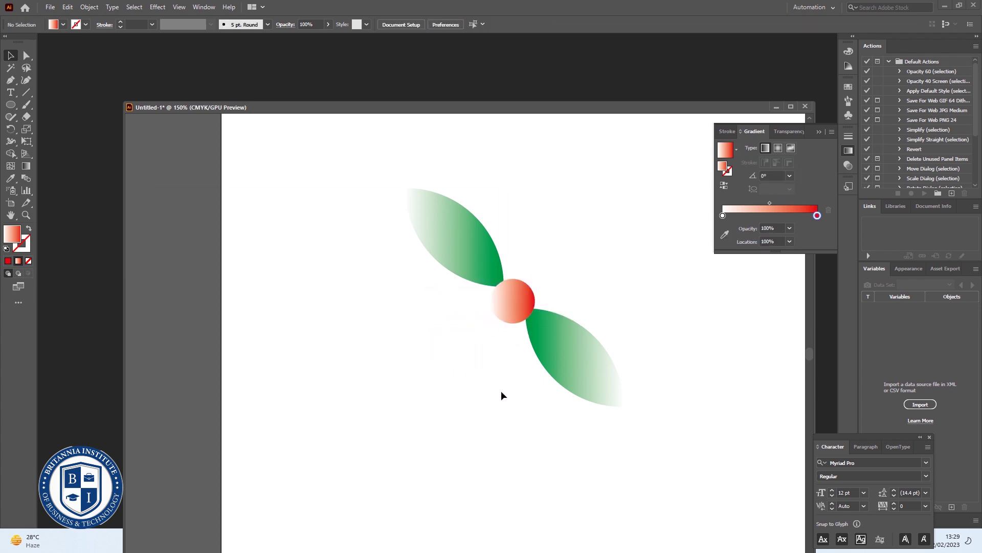
# Step: Duplicate the lower-right leaf, rotate the copy about 92° counterclockwise and place its green tip on the circle's upper-right edge
pyautogui.click(590, 376)
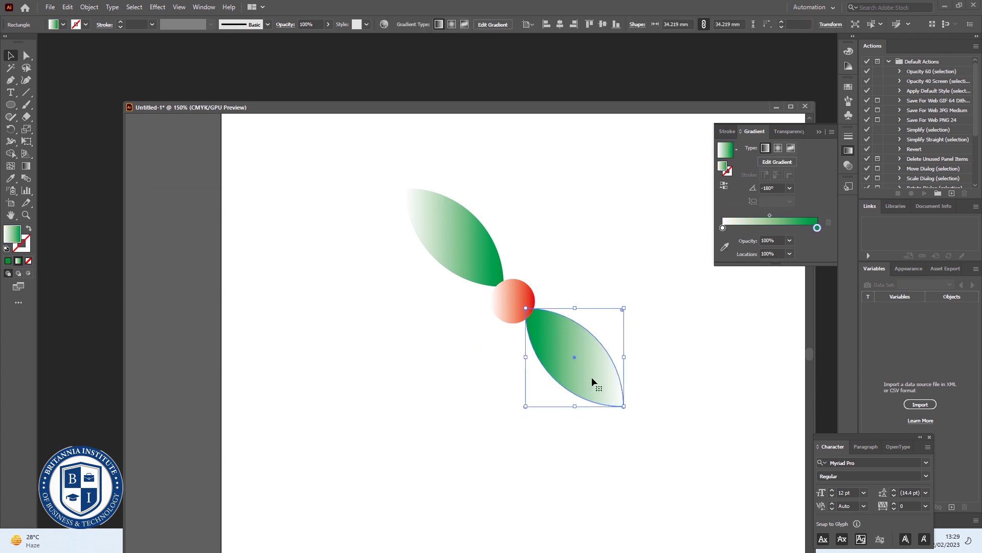
pyautogui.moveTo(590, 377); pyautogui.dragTo(622, 315)
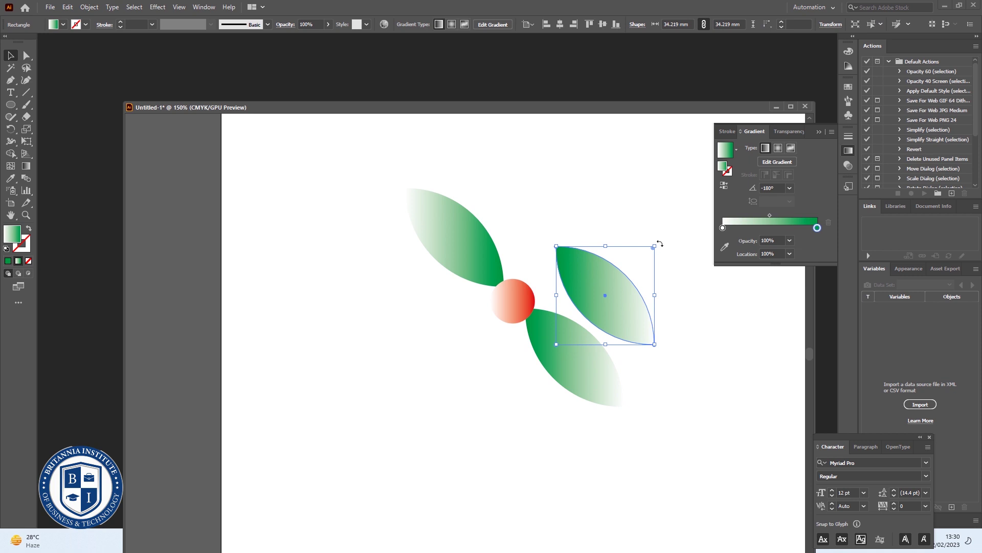
pyautogui.moveTo(659, 244); pyautogui.dragTo(548, 212)
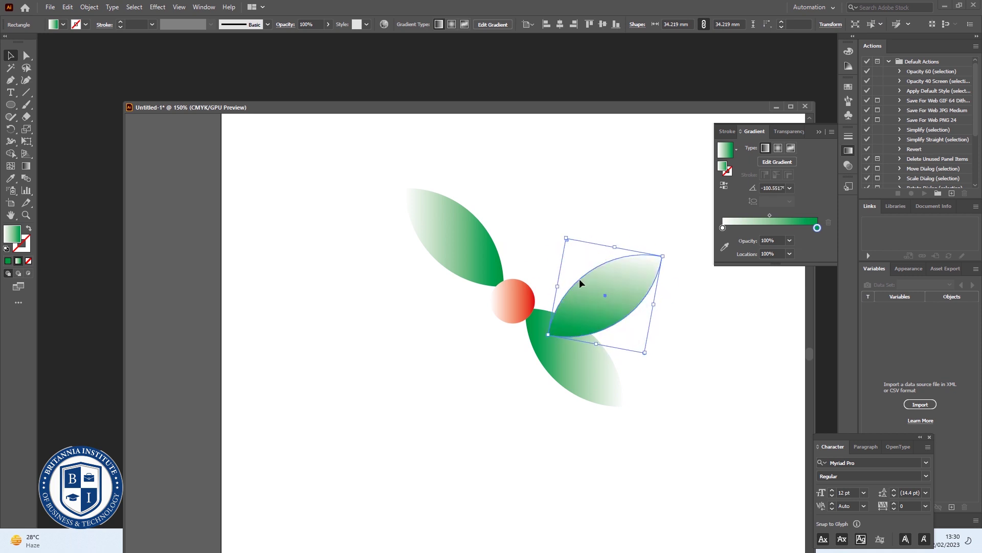
pyautogui.moveTo(580, 280); pyautogui.dragTo(556, 277)
pyautogui.moveTo(632, 206)
pyautogui.mouseDown()
pyautogui.moveTo(639, 203)
pyautogui.moveTo(622, 194)
pyautogui.mouseUp()
pyautogui.moveTo(566, 267); pyautogui.dragTo(561, 255)
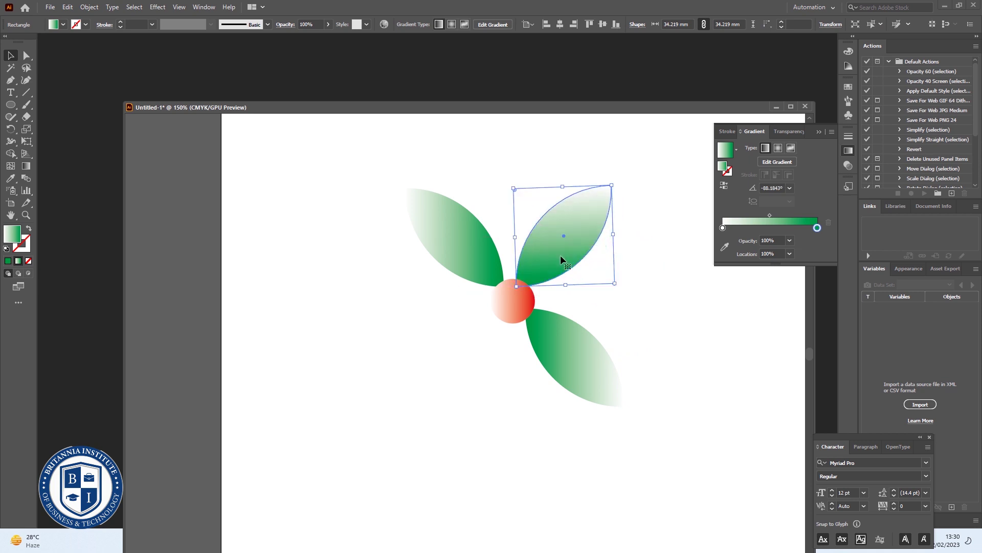
pyautogui.click(631, 317)
# Step: Duplicate the upper-right leaf and rotate the copy about 29° clockwise into the gap above the lower-right leaf
pyautogui.click(576, 268)
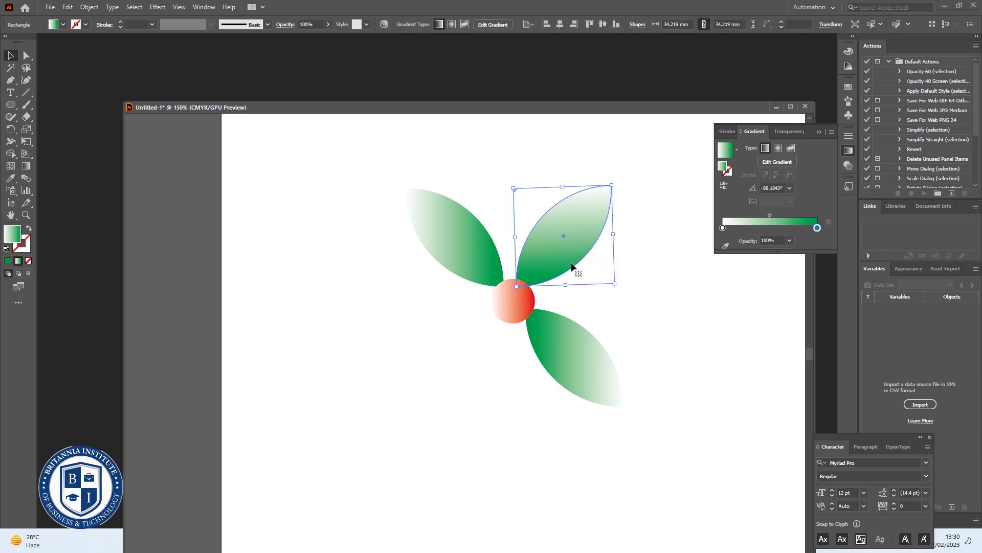
pyautogui.moveTo(575, 268); pyautogui.dragTo(621, 292)
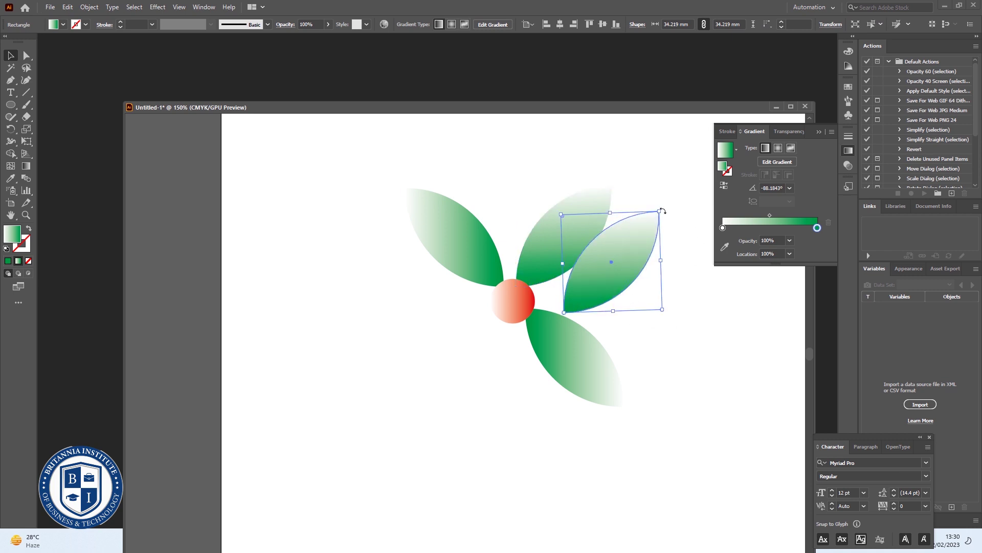
pyautogui.moveTo(662, 210); pyautogui.dragTo(688, 241)
pyautogui.moveTo(611, 265); pyautogui.dragTo(612, 290)
pyautogui.click(654, 367)
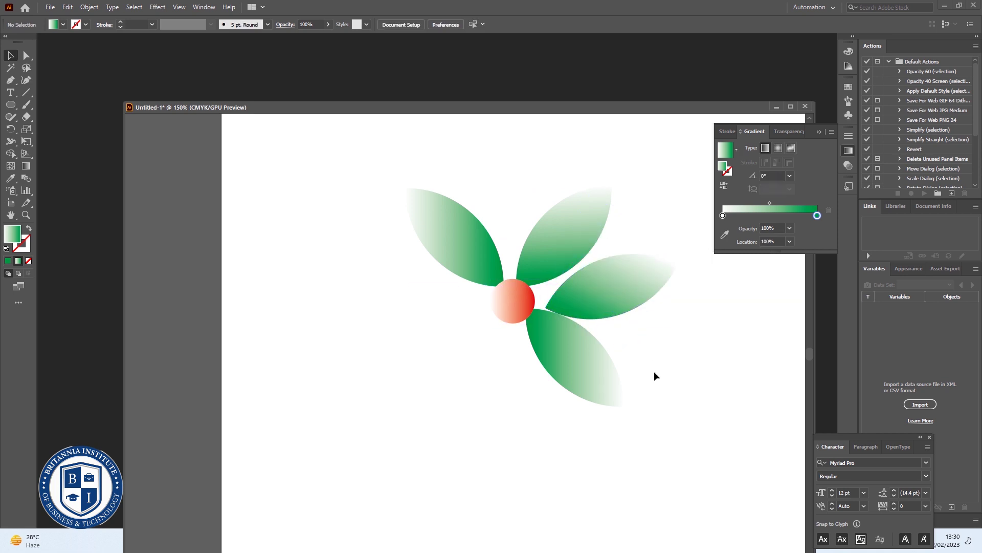
# Step: Rotate the lower-right leaf about 6° clockwise and shift it down and left along the circle's edge
pyautogui.click(591, 381)
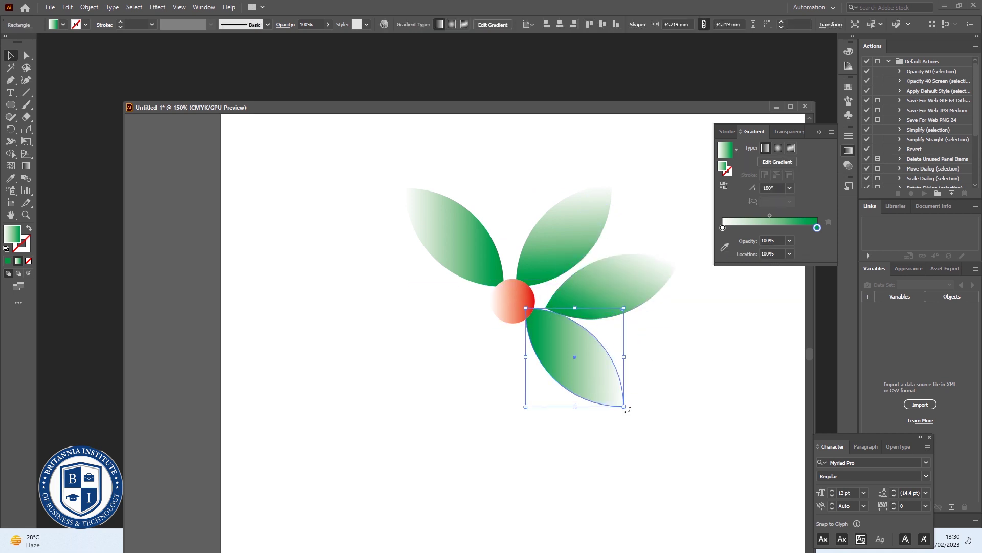
pyautogui.moveTo(629, 414); pyautogui.dragTo(623, 419)
pyautogui.moveTo(591, 381); pyautogui.dragTo(580, 392)
# Step: Rotate the right-hand leaf about 14° clockwise so it lies nearly horizontal and place its green tip against the circle
pyautogui.moveTo(616, 299); pyautogui.dragTo(606, 298)
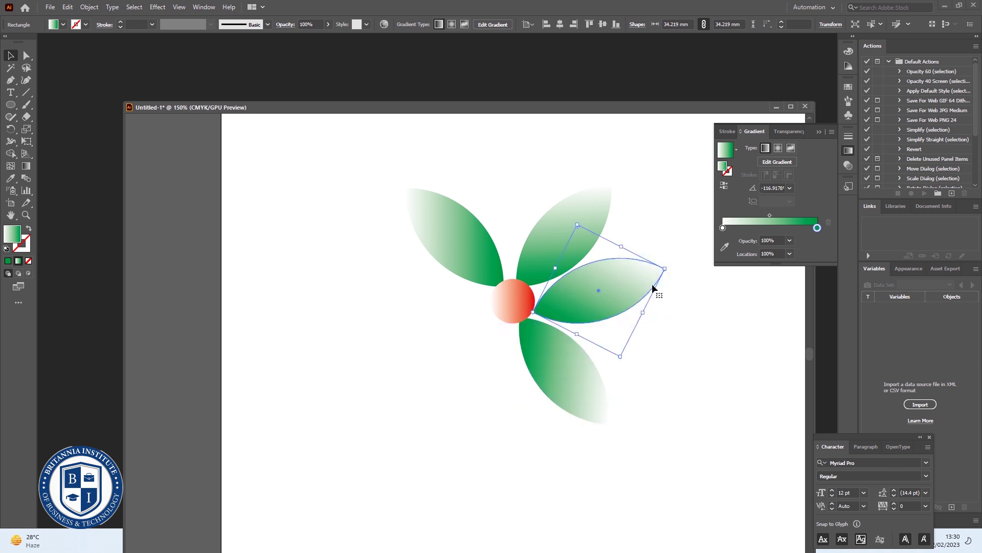
pyautogui.moveTo(670, 268); pyautogui.dragTo(675, 281)
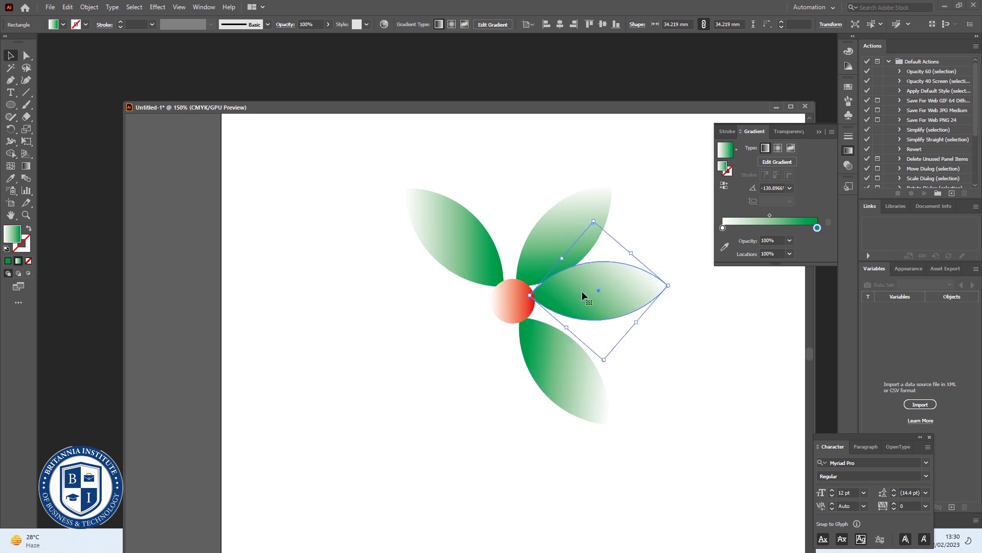
pyautogui.moveTo(588, 292)
pyautogui.mouseDown()
pyautogui.moveTo(599, 368)
pyautogui.moveTo(596, 307)
pyautogui.mouseUp()
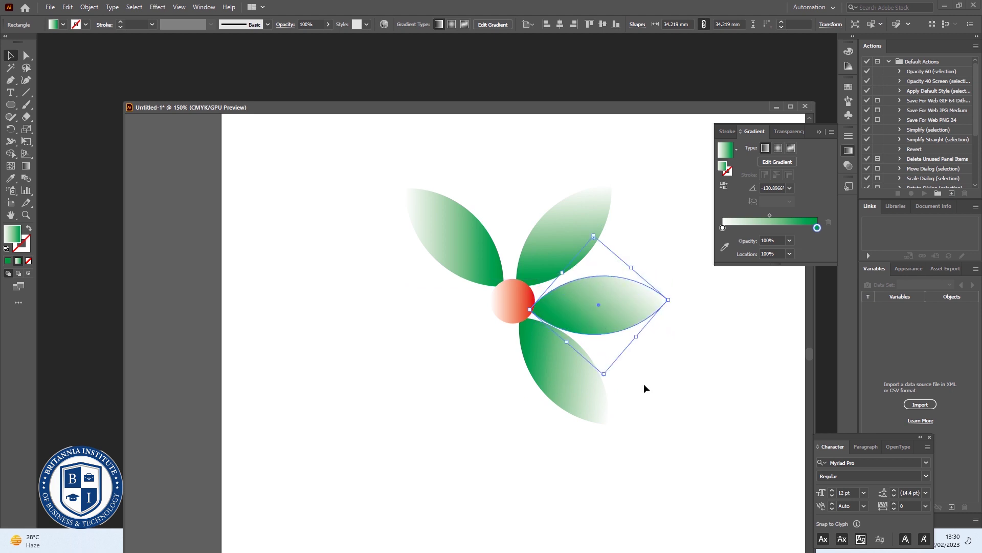
pyautogui.click(645, 387)
# Step: Rotate the bottom leaf further clockwise and position its green tip directly under the circle
pyautogui.moveTo(590, 394); pyautogui.dragTo(580, 400)
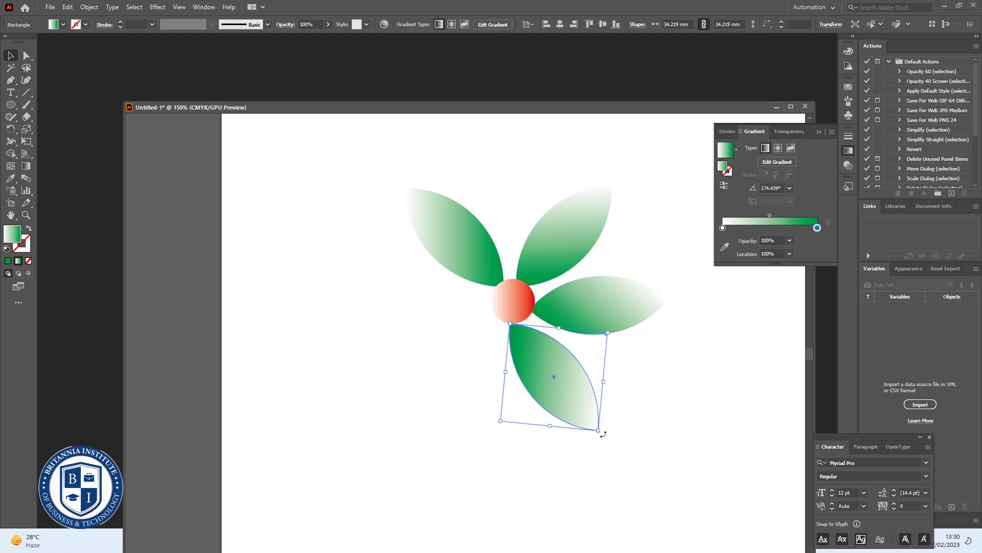
pyautogui.moveTo(602, 431); pyautogui.dragTo(589, 444)
pyautogui.moveTo(563, 383); pyautogui.dragTo(555, 382)
pyautogui.click(627, 440)
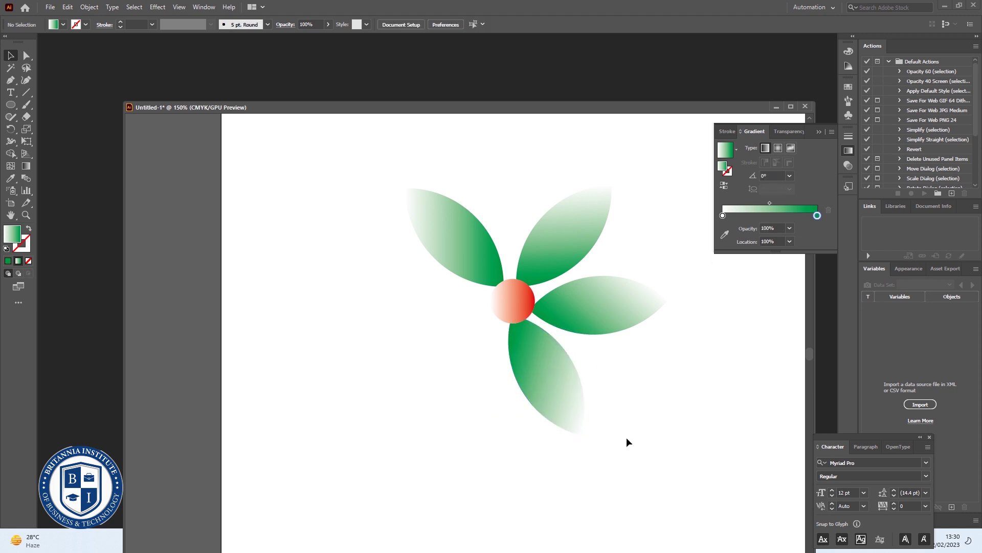
# Step: Rotate the upper-left leaf about 11° clockwise with its green tip touching the top of the circle
pyautogui.click(461, 239)
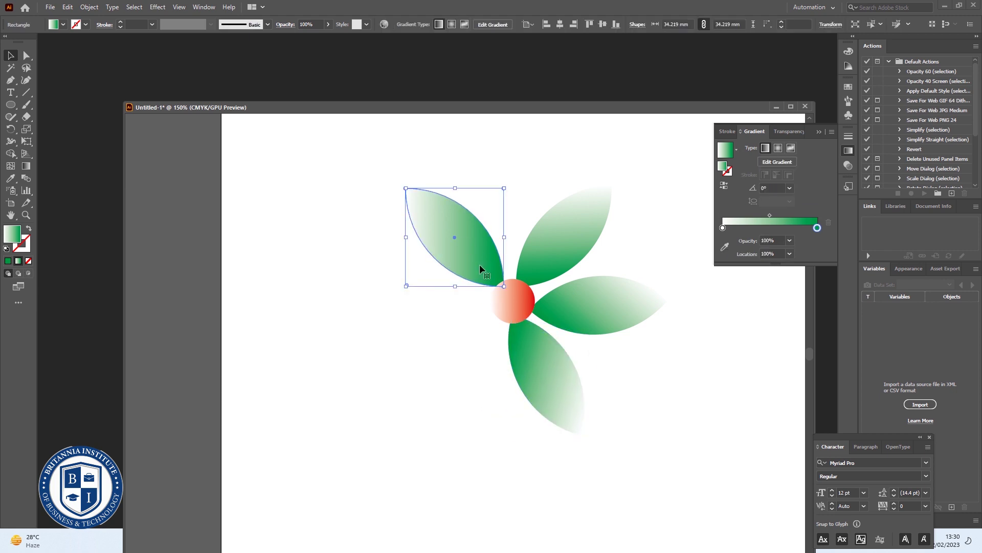
pyautogui.moveTo(480, 263); pyautogui.dragTo(483, 261)
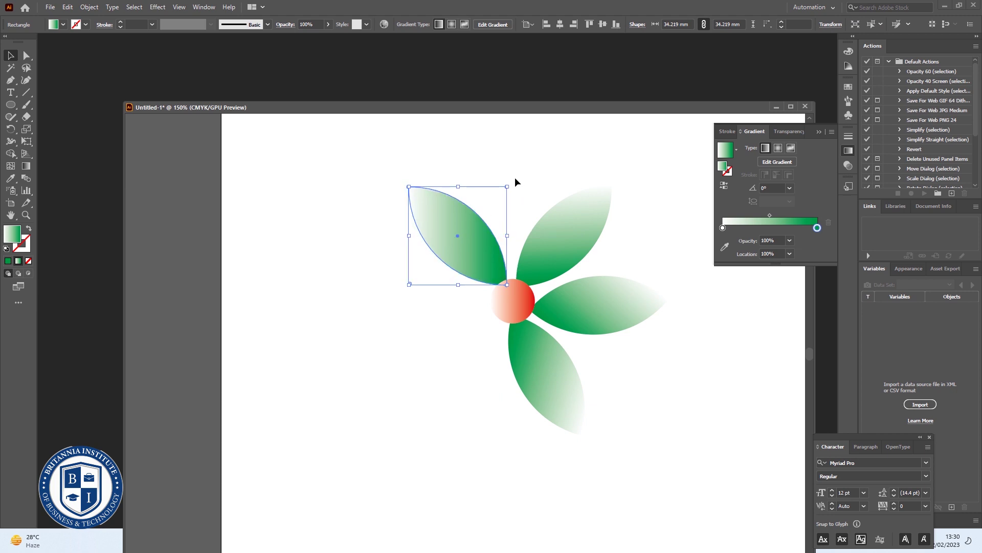
pyautogui.moveTo(516, 179); pyautogui.dragTo(516, 181)
pyautogui.moveTo(527, 181); pyautogui.dragTo(533, 187)
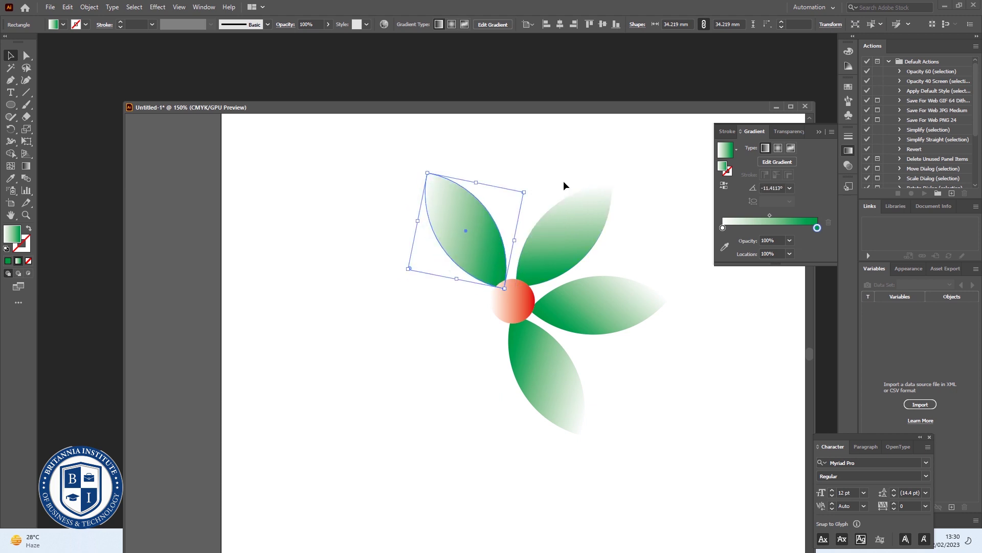
pyautogui.click(558, 170)
# Step: Duplicate the upper-left leaf, rotate the copy about 52° counterclockwise to horizontal and place it against the circle's left side
pyautogui.click(490, 247)
pyautogui.moveTo(484, 243); pyautogui.dragTo(438, 317)
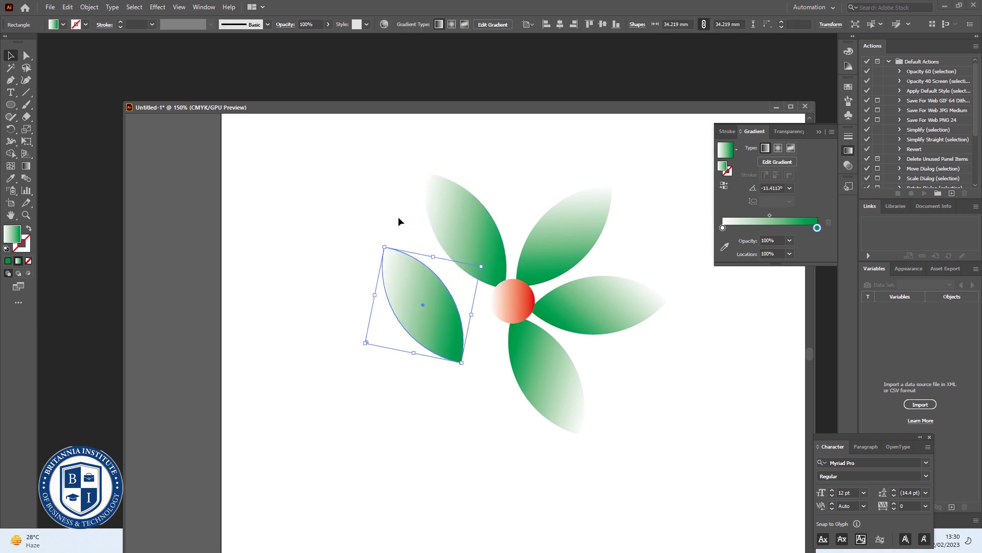
pyautogui.moveTo(385, 246); pyautogui.dragTo(343, 280)
pyautogui.moveTo(449, 311); pyautogui.dragTo(456, 303)
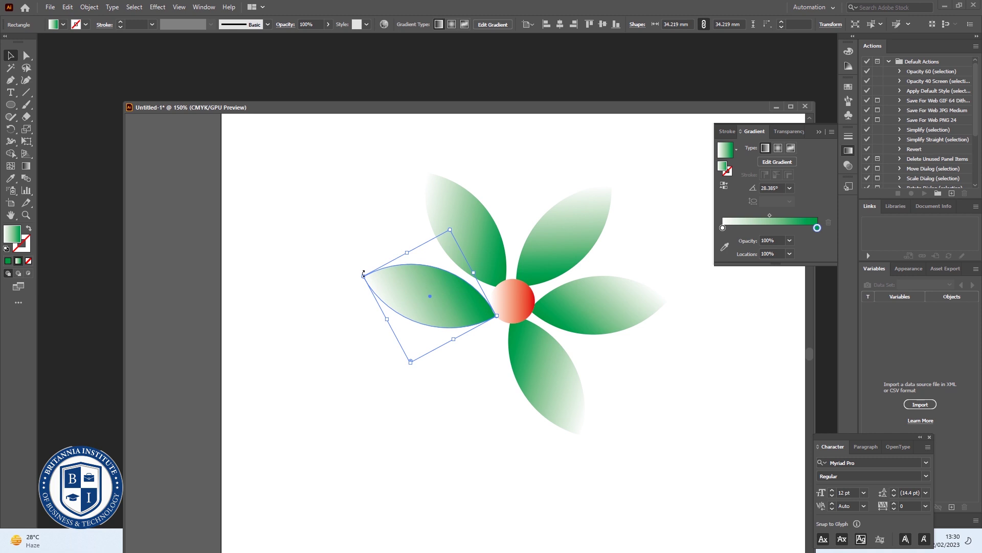
pyautogui.moveTo(363, 274); pyautogui.dragTo(344, 293)
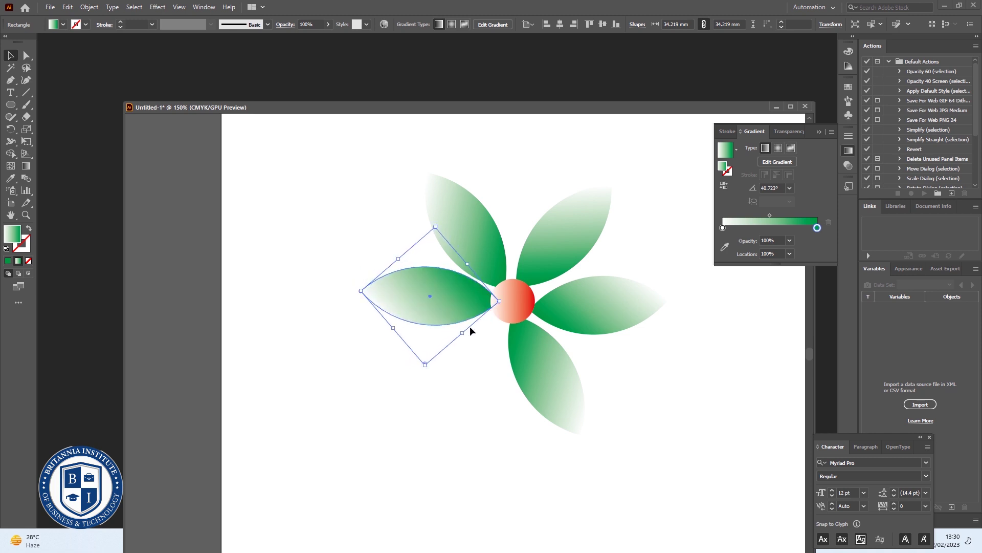
pyautogui.moveTo(461, 306); pyautogui.dragTo(460, 311)
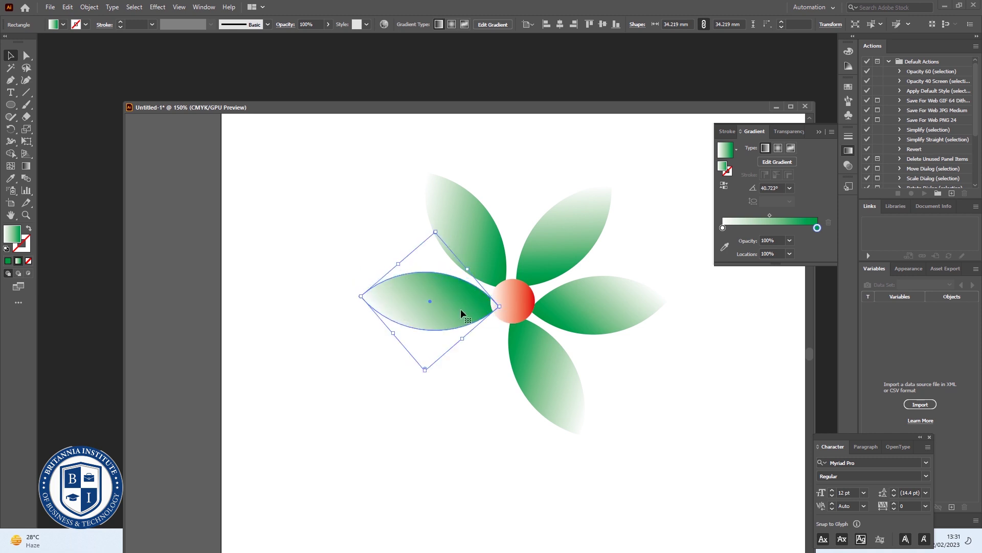
pyautogui.click(490, 403)
# Step: Duplicate the left leaf, rotate the copy about 46° counterclockwise into the lower-left gap, and nudge the original left leaf upward
pyautogui.click(457, 315)
pyautogui.keyDown('alt'); pyautogui.moveTo(442, 310); pyautogui.dragTo(441, 380); pyautogui.keyUp('alt')
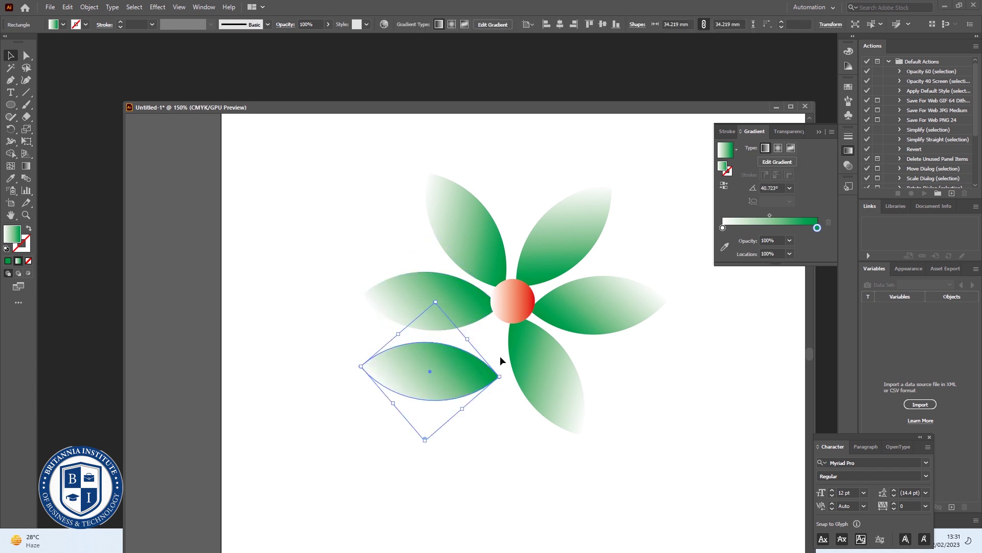
pyautogui.moveTo(504, 380); pyautogui.dragTo(504, 319)
pyautogui.moveTo(426, 384); pyautogui.dragTo(447, 373)
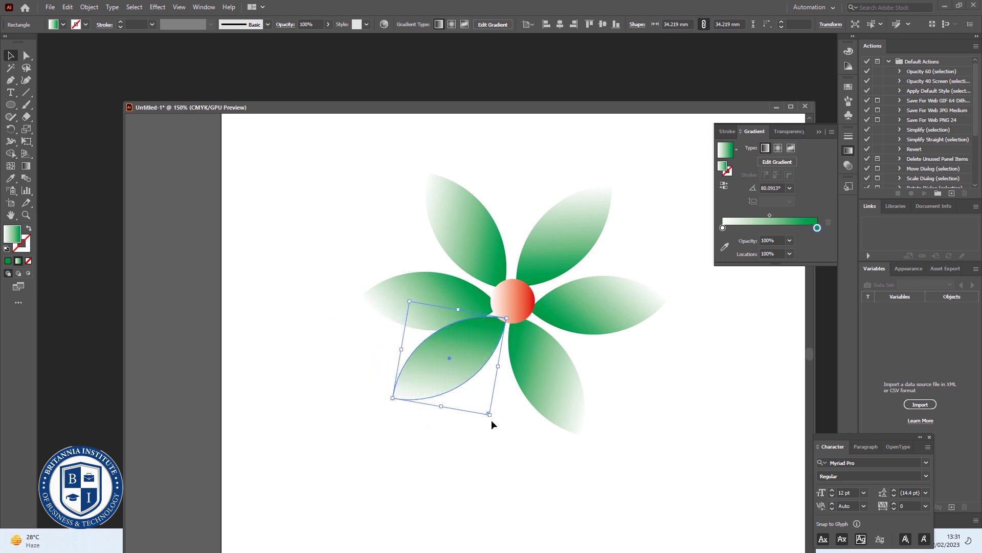
pyautogui.moveTo(498, 424); pyautogui.dragTo(496, 409)
pyautogui.moveTo(450, 367); pyautogui.dragTo(458, 370)
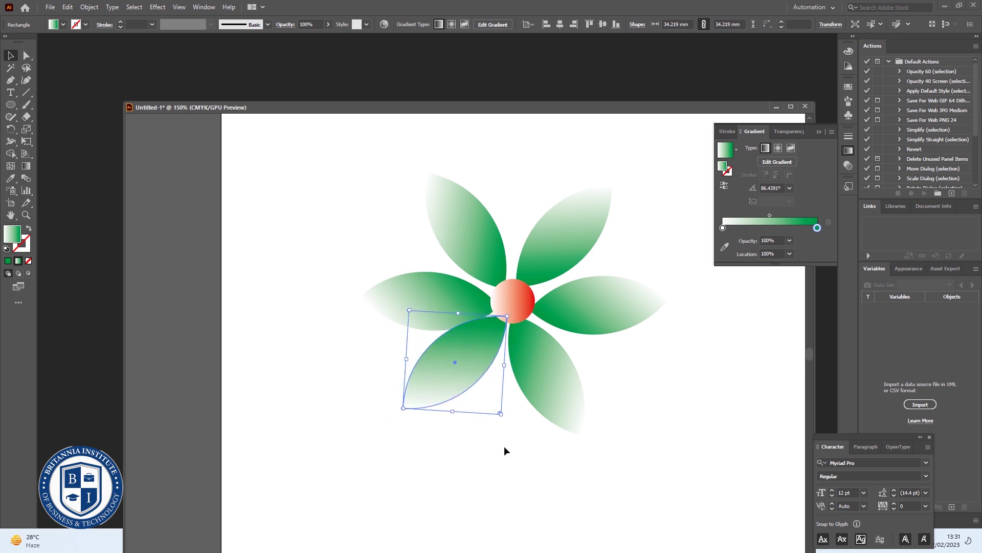
pyautogui.click(574, 462)
pyautogui.moveTo(452, 321); pyautogui.dragTo(446, 303)
pyautogui.click(660, 416)
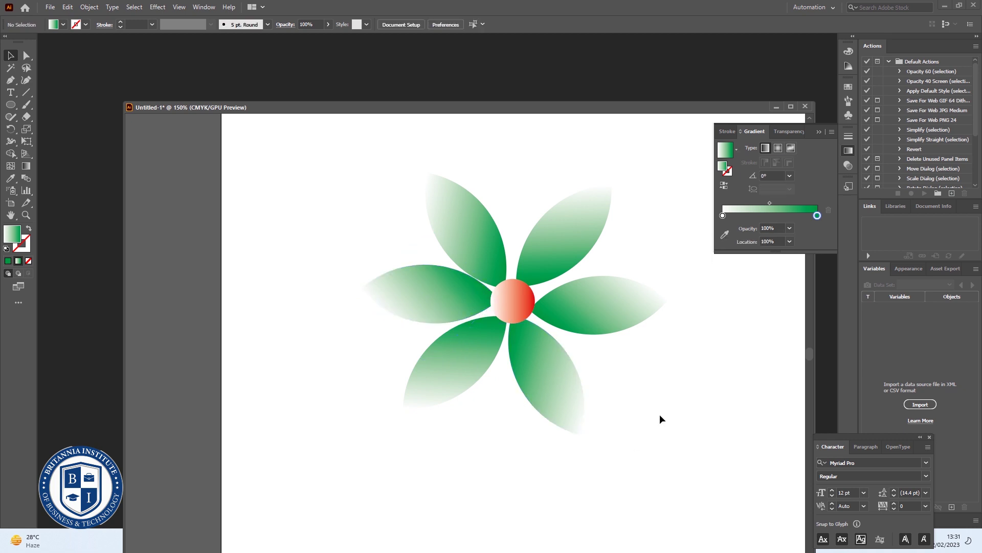
# Step: Draw an open curved stem about 14 mm wide and 71 mm tall below the flower with the Pen tool
pyautogui.scroll(-1, 659, 413)
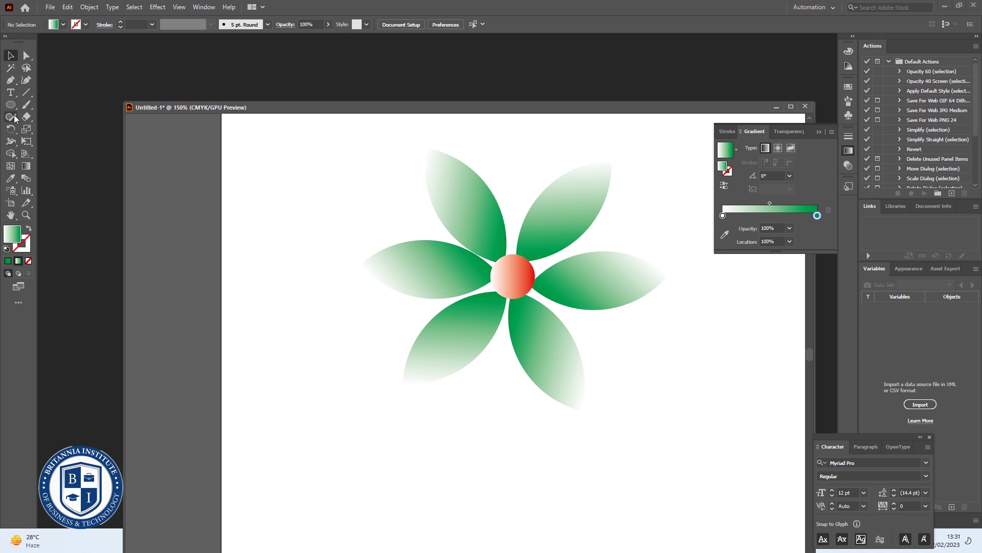
pyautogui.click(10, 81)
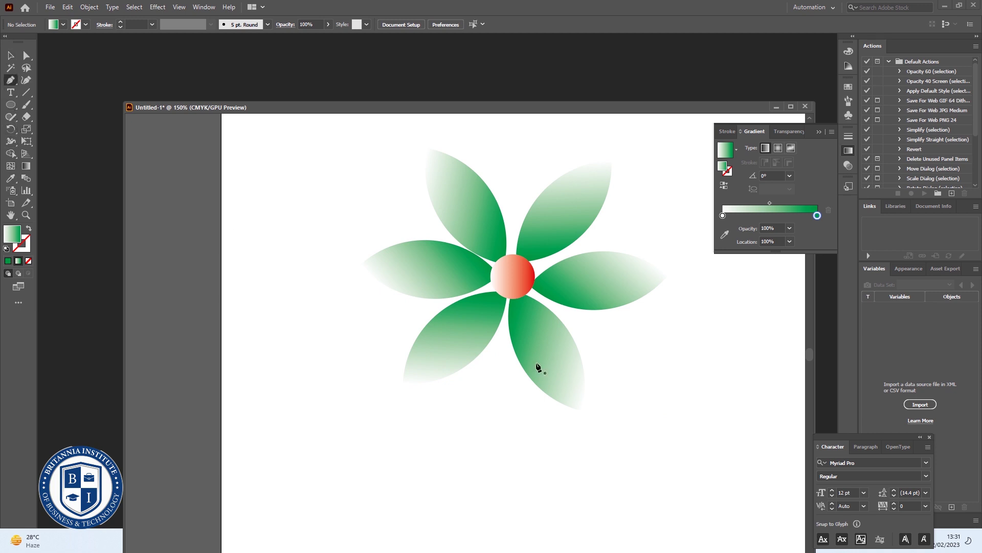
pyautogui.scroll(-2, 538, 366)
pyautogui.click(502, 285)
pyautogui.click(500, 310)
pyautogui.moveTo(498, 321); pyautogui.dragTo(494, 335)
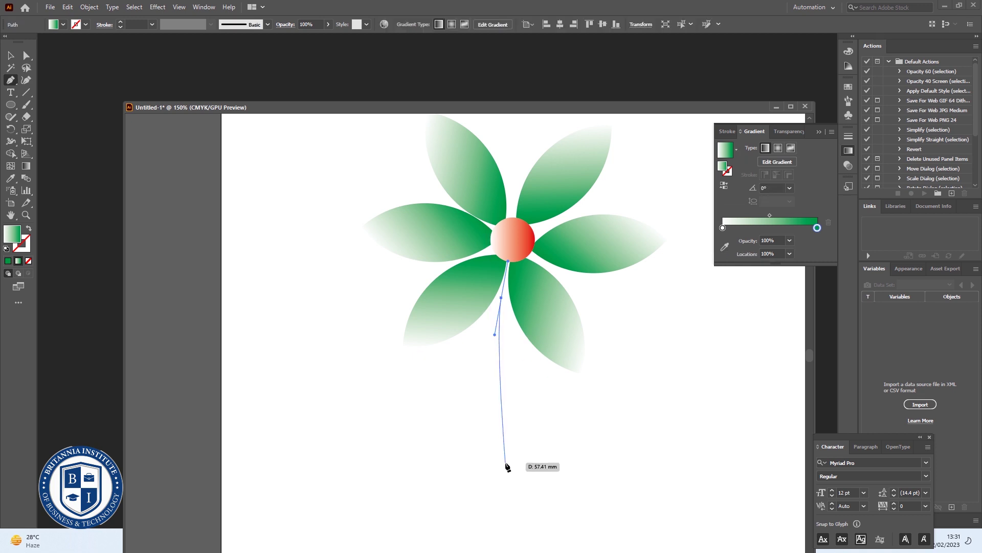
pyautogui.moveTo(498, 409); pyautogui.dragTo(502, 456)
pyautogui.moveTo(534, 502); pyautogui.dragTo(563, 536)
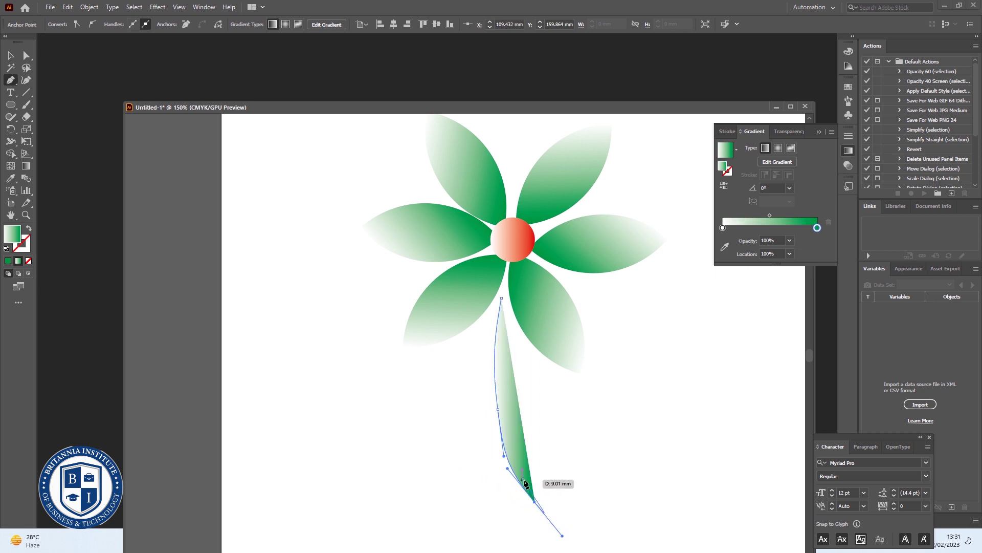
pyautogui.press('Escape')
pyautogui.click(11, 58)
pyautogui.click(585, 463)
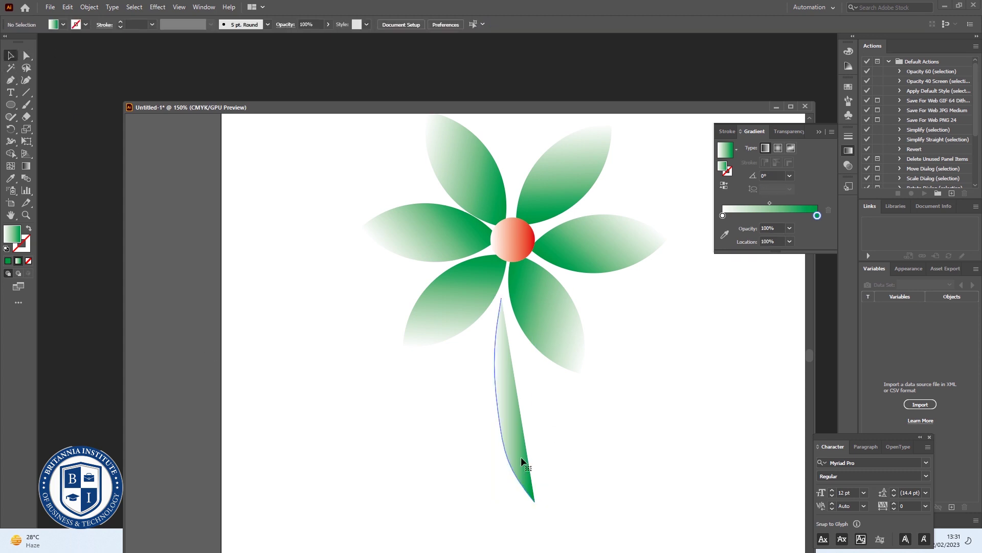
# Step: Remove the stem path's fill and give it a green stroke
pyautogui.click(521, 456)
pyautogui.click(86, 24)
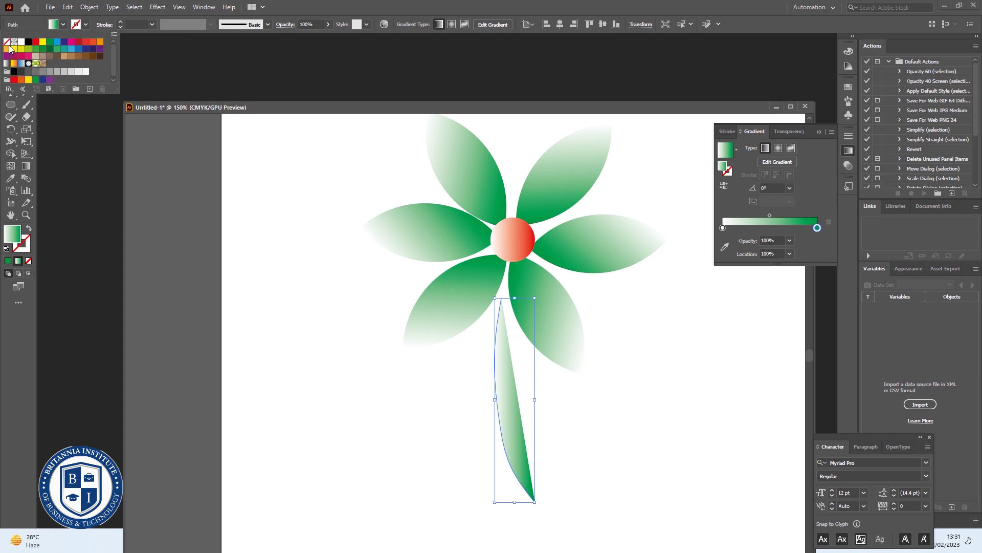
pyautogui.click(7, 42)
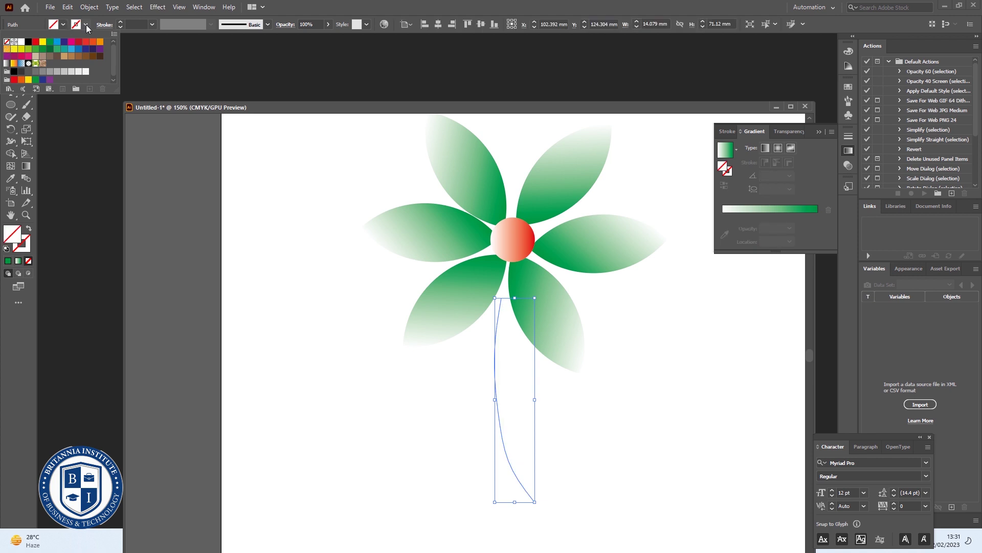
pyautogui.click(61, 48)
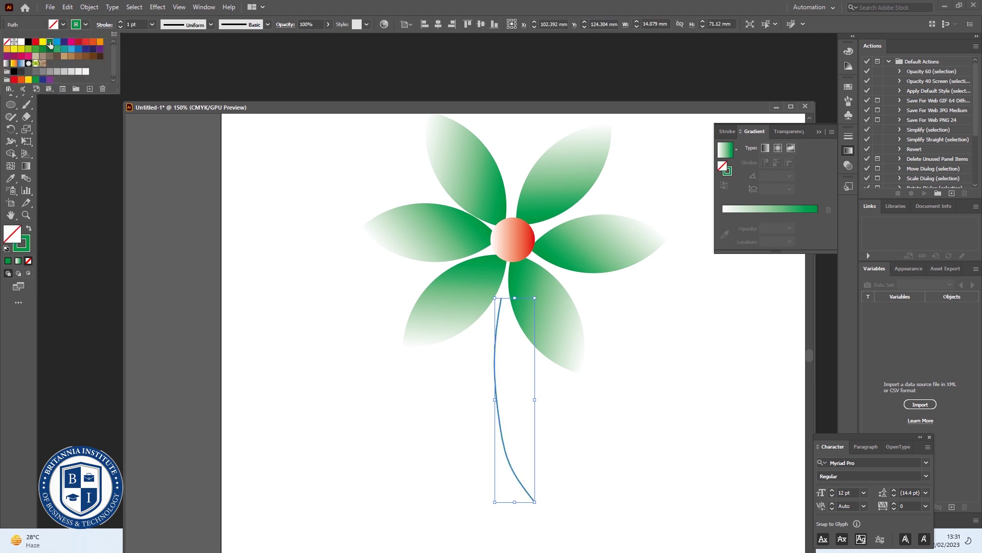
# Step: Set the stem's stroke weight to 11 pt and deselect it
pyautogui.click(121, 22)
pyautogui.click(121, 22)
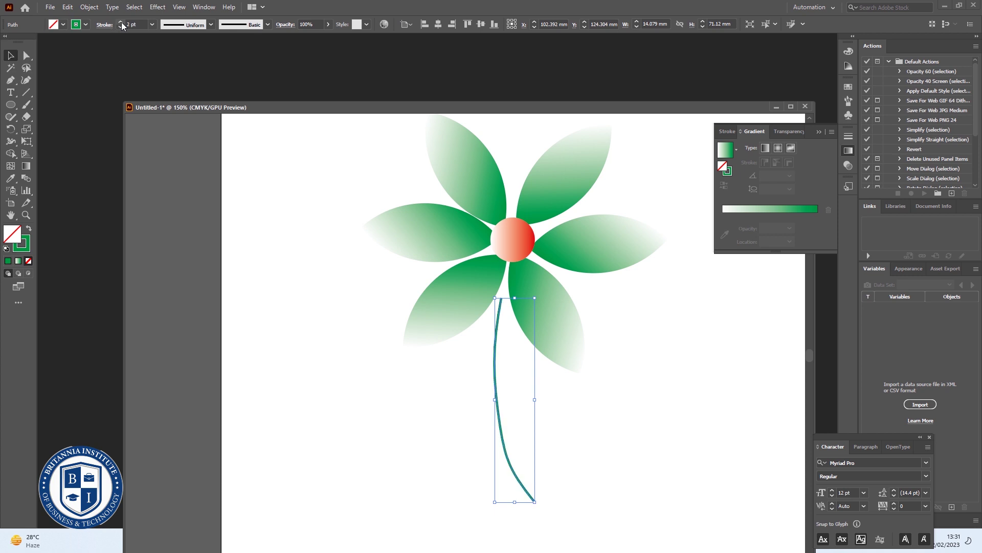
pyautogui.click(121, 22)
pyautogui.click(121, 22)
pyautogui.click(121, 22)
pyautogui.click(120, 22)
pyautogui.click(121, 22)
pyautogui.click(120, 22)
pyautogui.click(121, 22)
pyautogui.click(121, 22)
pyautogui.click(121, 22)
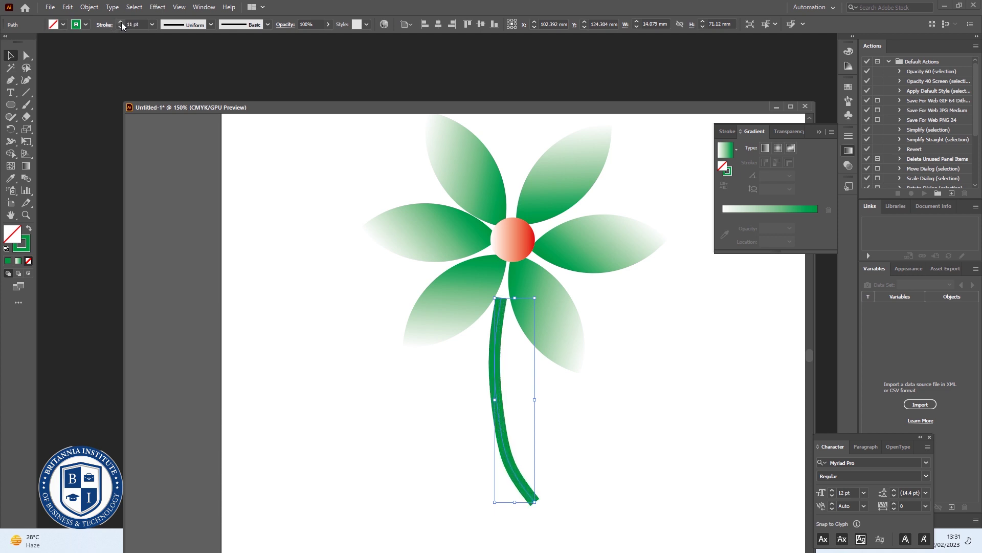
pyautogui.click(398, 457)
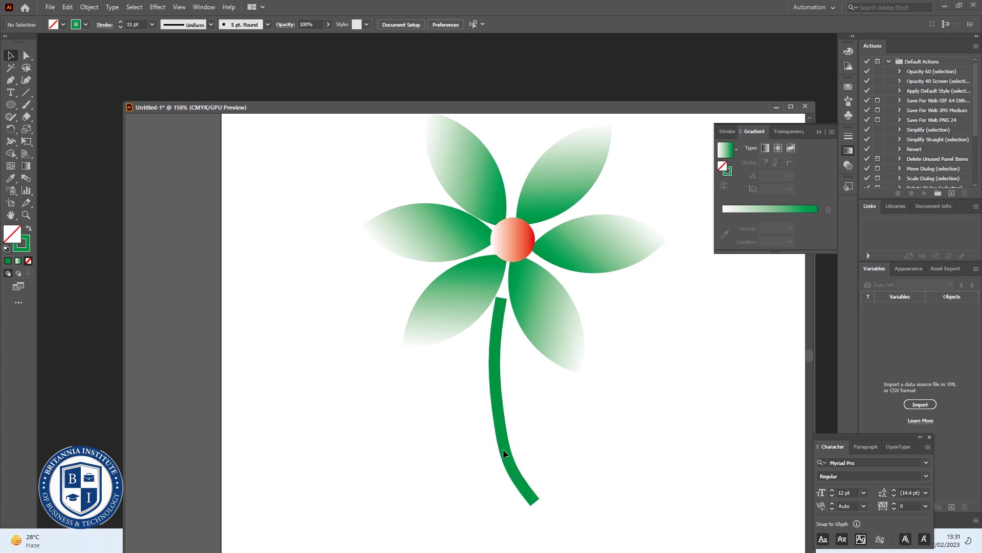
pyautogui.click(507, 428)
pyautogui.click(509, 406)
pyautogui.click(497, 407)
pyautogui.click(508, 307)
pyautogui.scroll(-3, 626, 425)
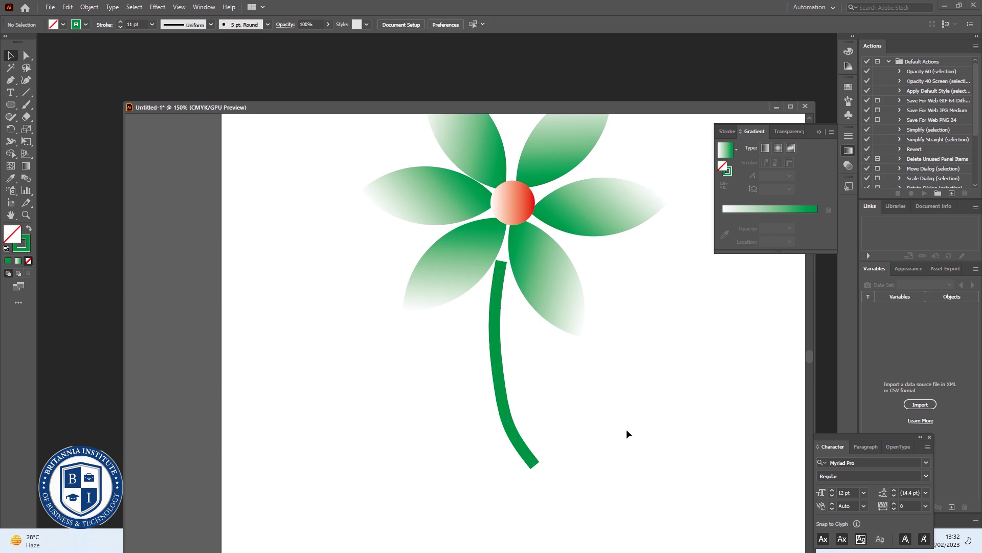
pyautogui.scroll(4, 626, 429)
# Step: Zoom out to 100%, collapse the Gradient panel and move the document window slightly up and to the left
pyautogui.hotkey('ctrl', '-')
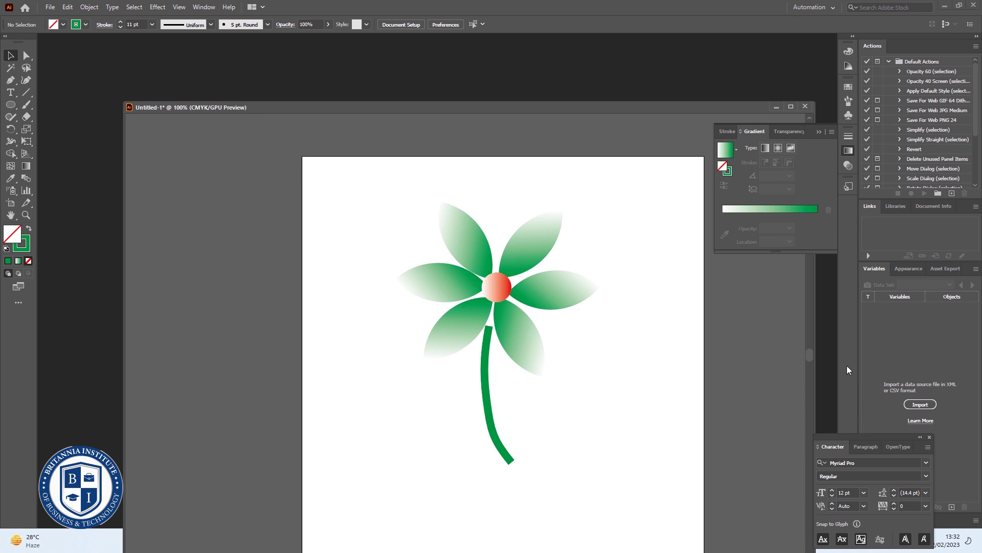
pyautogui.click(817, 132)
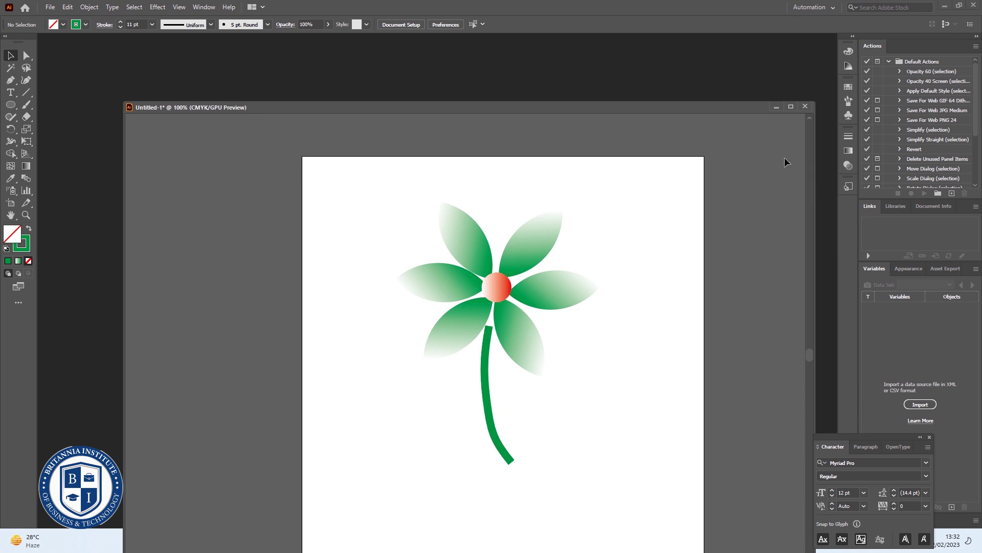
pyautogui.moveTo(732, 107); pyautogui.dragTo(686, 91)
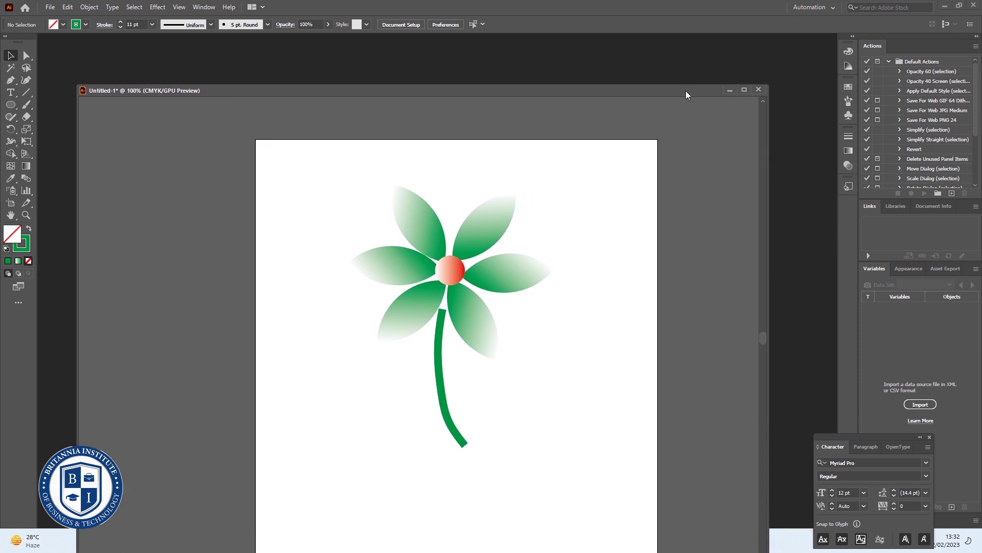
# Step: Open the Nature symbol library, move its panel beside the artboard and enlarge it to show all its symbols
pyautogui.click(848, 51)
pyautogui.click(848, 51)
pyautogui.click(848, 104)
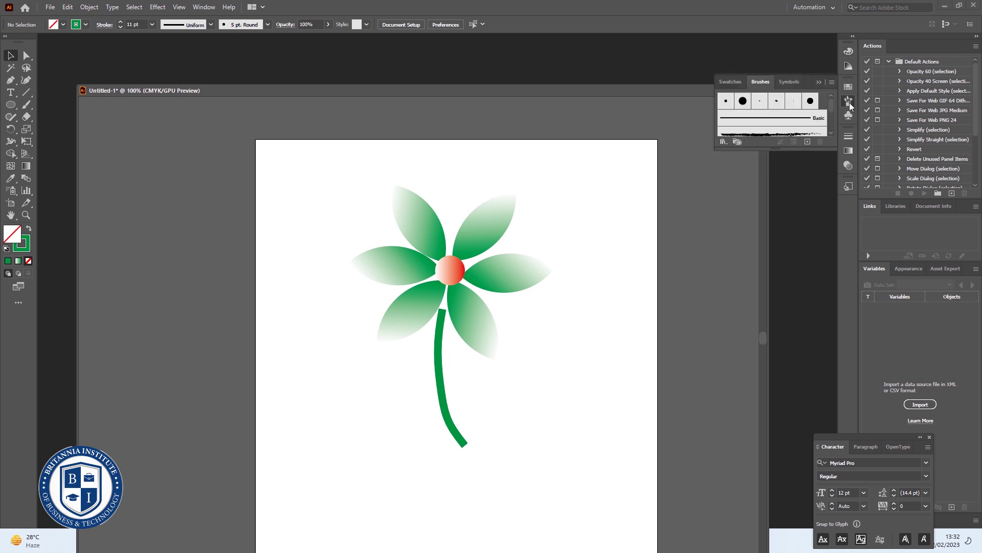
pyautogui.click(851, 117)
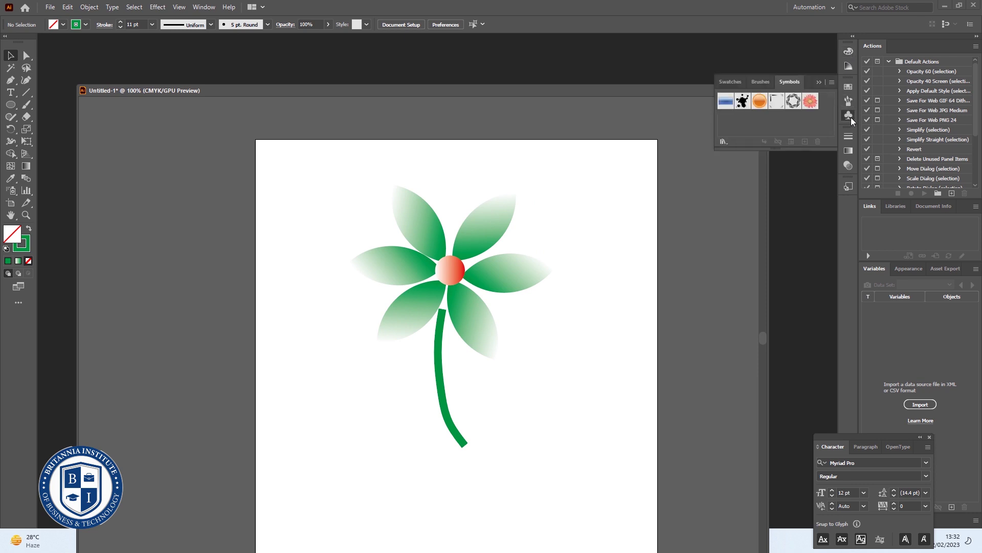
pyautogui.click(724, 141)
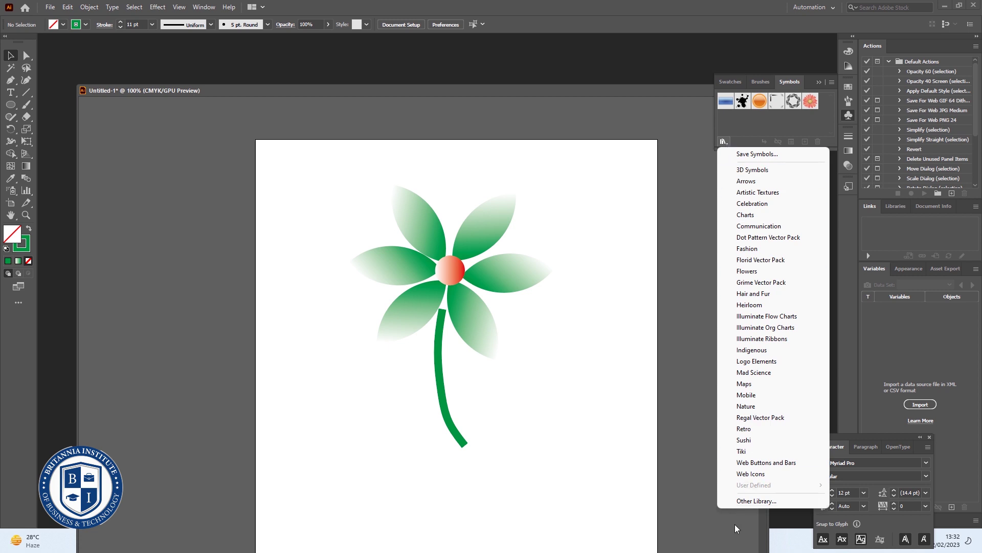
pyautogui.click(745, 406)
pyautogui.moveTo(503, 240); pyautogui.dragTo(798, 207)
pyautogui.moveTo(844, 285); pyautogui.dragTo(922, 369)
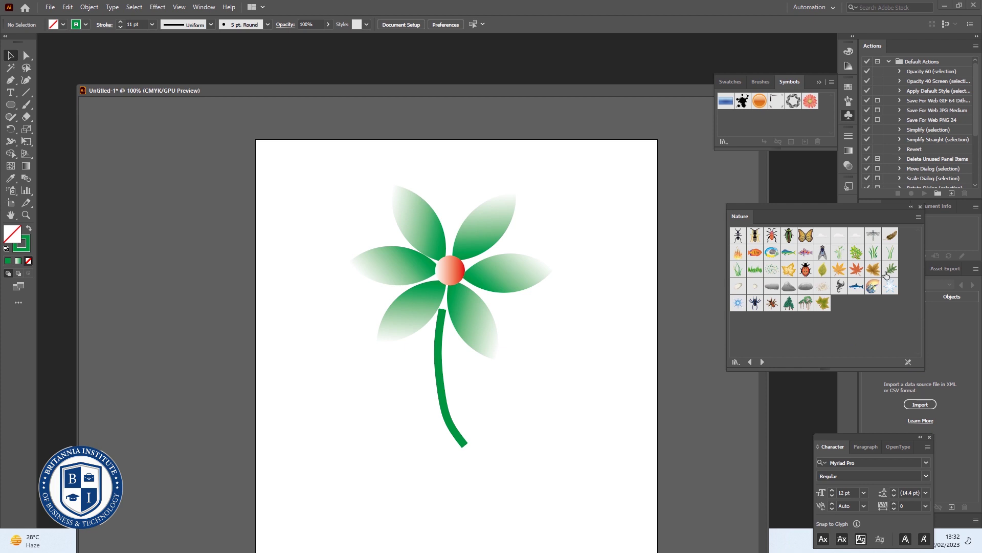
# Step: Place the Foliage 2 symbol over the lower stem, scaled to about 48 mm wide and 63 mm tall
pyautogui.moveTo(862, 255); pyautogui.dragTo(527, 435)
pyautogui.moveTo(561, 394); pyautogui.dragTo(585, 351)
pyautogui.moveTo(545, 442); pyautogui.dragTo(476, 455)
# Step: Send the foliage to the back and move it to the left side of the stem's lower end
pyautogui.rightClick(476, 453)
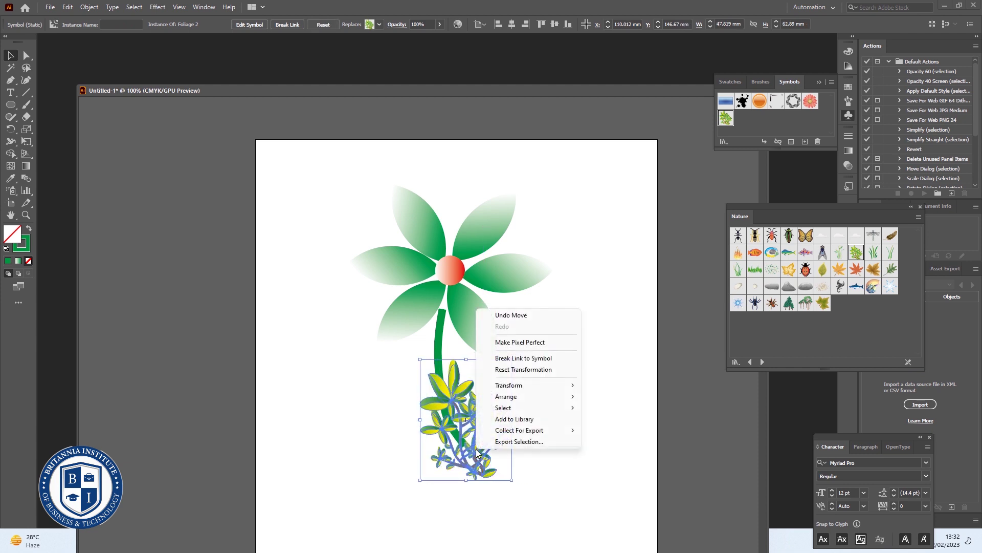
pyautogui.moveTo(548, 402)
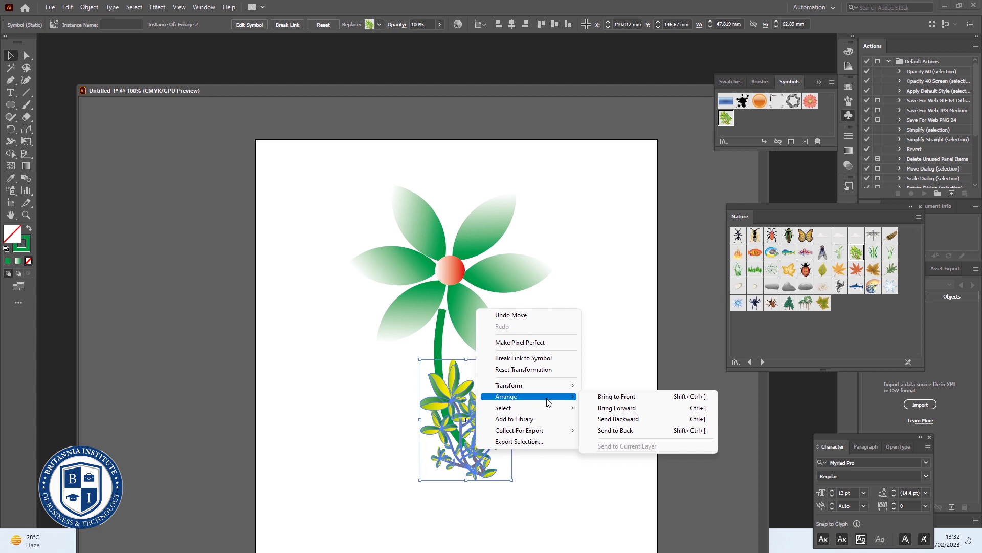
pyautogui.click(623, 430)
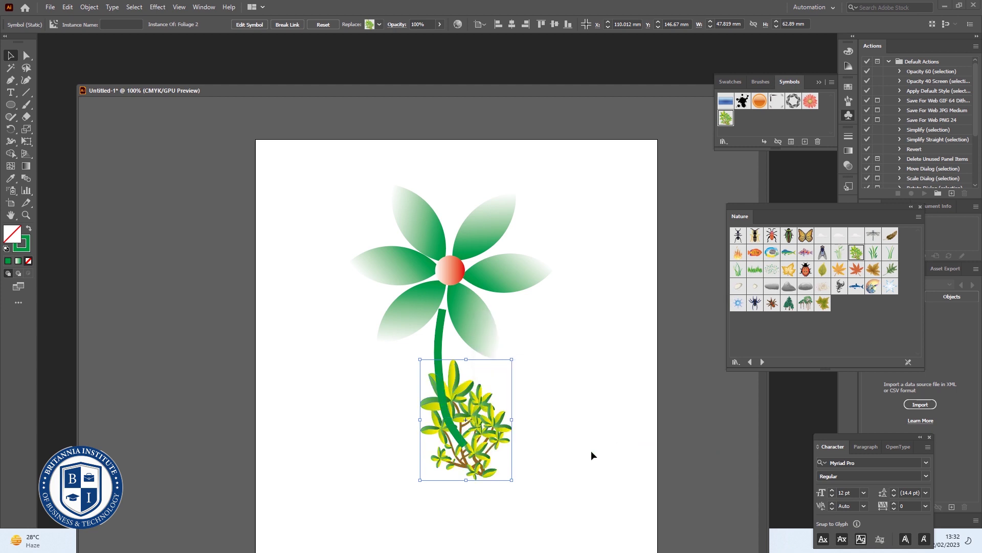
pyautogui.moveTo(487, 422); pyautogui.dragTo(432, 422)
pyautogui.click(528, 470)
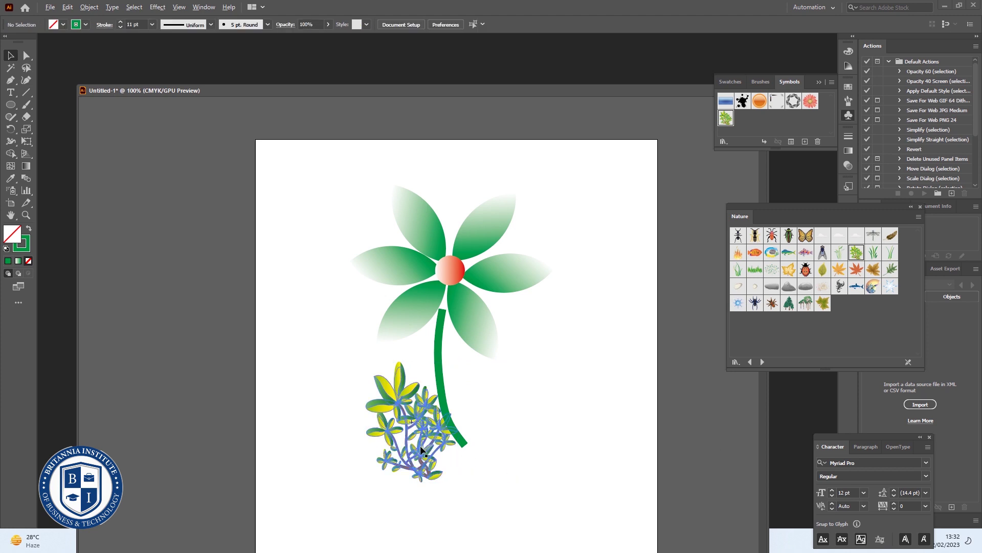
# Step: Duplicate the foliage, mirror the copy horizontally at about 40 mm wide, and position it to the right of the stem
pyautogui.moveTo(428, 450); pyautogui.dragTo(532, 449)
pyautogui.moveTo(469, 420); pyautogui.dragTo(638, 419)
pyautogui.moveTo(593, 470); pyautogui.dragTo(507, 470)
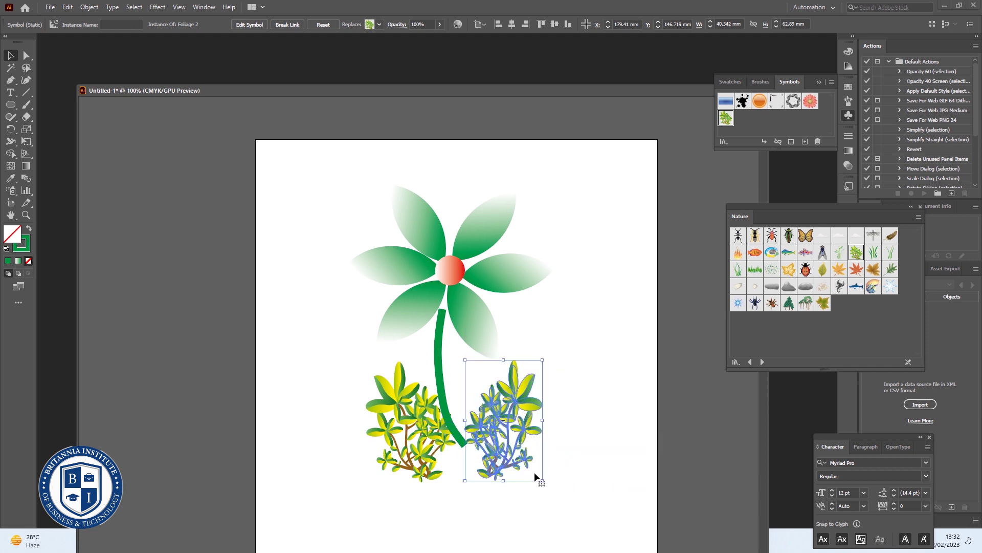
pyautogui.click(578, 494)
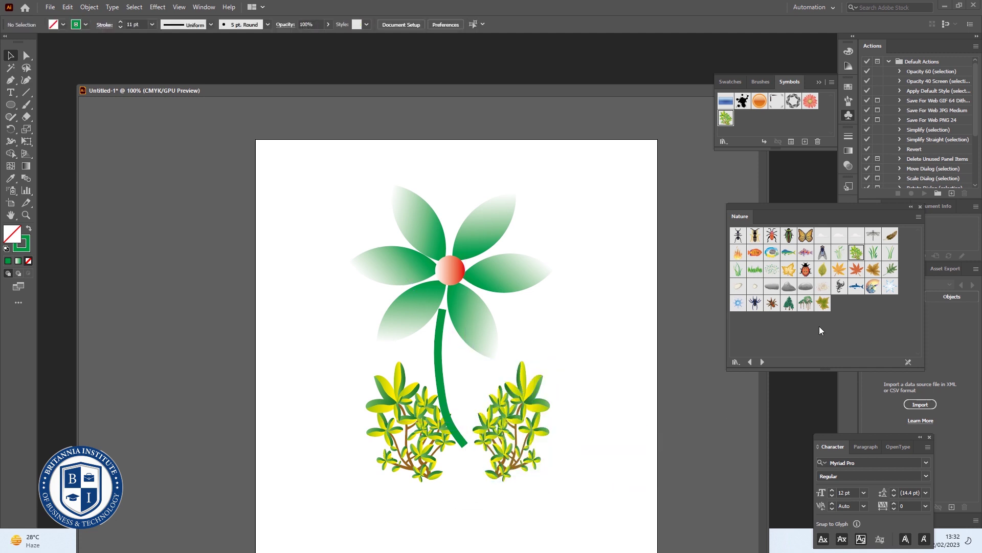
# Step: Place the Grass 4 symbol, about 54 mm wide and 26 mm tall, at the stem's base between the two foliage plants
pyautogui.click(754, 270)
pyautogui.moveTo(612, 456)
pyautogui.mouseDown()
pyautogui.moveTo(554, 508)
pyautogui.moveTo(597, 453)
pyautogui.moveTo(621, 454)
pyautogui.mouseUp()
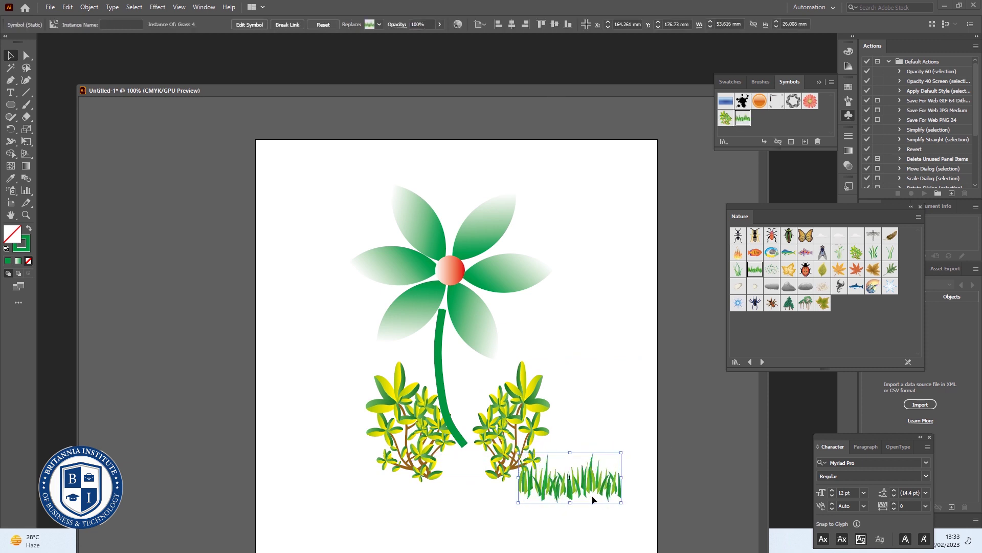
pyautogui.moveTo(592, 499); pyautogui.dragTo(472, 493)
pyautogui.click(581, 497)
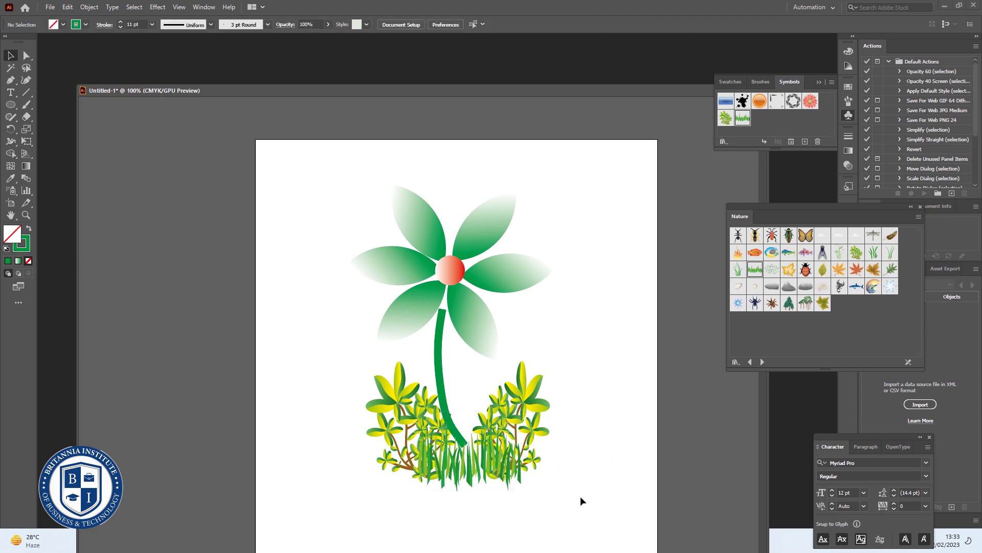
pyautogui.scroll(-3, 610, 416)
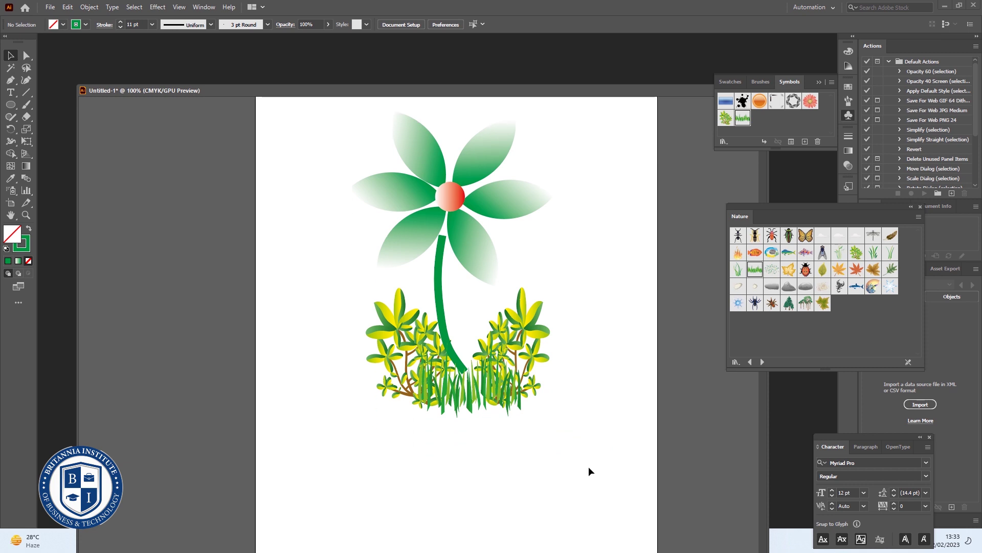